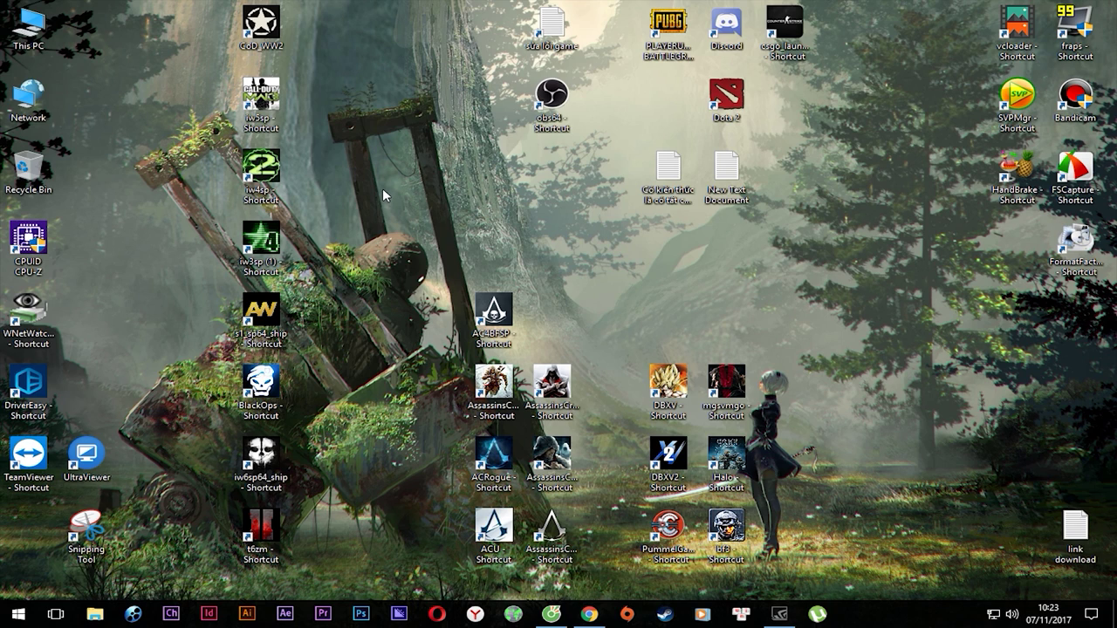
# Refresh the desktop repeatedly from its right-click menu.
pyautogui.rightClick(386, 111)
pyautogui.click(423, 154)
pyautogui.rightClick(385, 131)
pyautogui.click(428, 174)
pyautogui.rightClick(404, 142)
pyautogui.click(429, 183)
pyautogui.rightClick(398, 137)
pyautogui.click(432, 179)
pyautogui.rightClick(400, 145)
pyautogui.click(423, 186)
pyautogui.rightClick(427, 155)
pyautogui.click(469, 194)
pyautogui.rightClick(437, 150)
pyautogui.click(454, 189)
pyautogui.rightClick(390, 126)
pyautogui.click(421, 170)
pyautogui.rightClick(335, 56)
pyautogui.click(349, 98)
pyautogui.rightClick(335, 43)
pyautogui.click(349, 87)
pyautogui.rightClick(325, 44)
pyautogui.click(350, 86)
pyautogui.rightClick(326, 45)
pyautogui.click(349, 86)
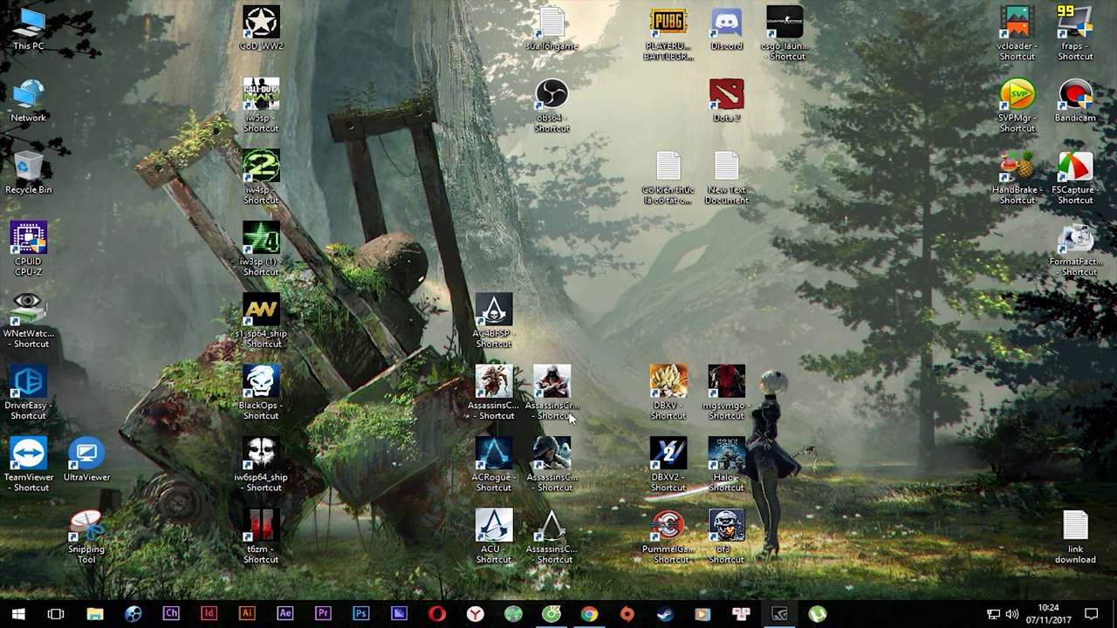
# Bring up the Chrome window with the Watch_Dogs giveaway page and maximize it.
pyautogui.click(589, 614)
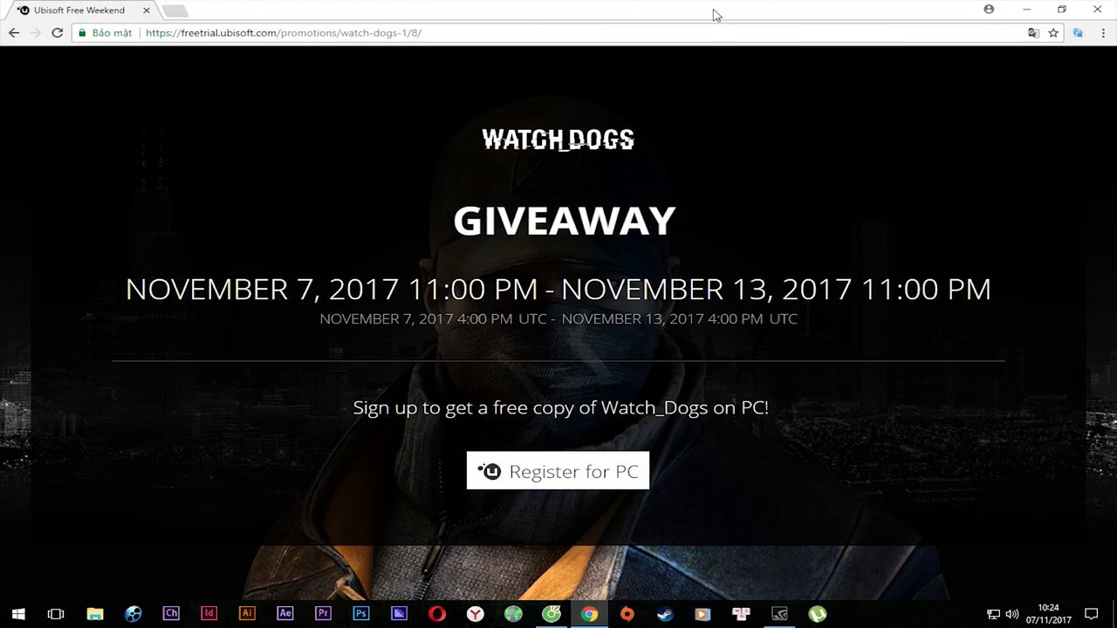
pyautogui.click(1061, 9)
pyautogui.moveTo(828, 410); pyautogui.dragTo(273, 26)
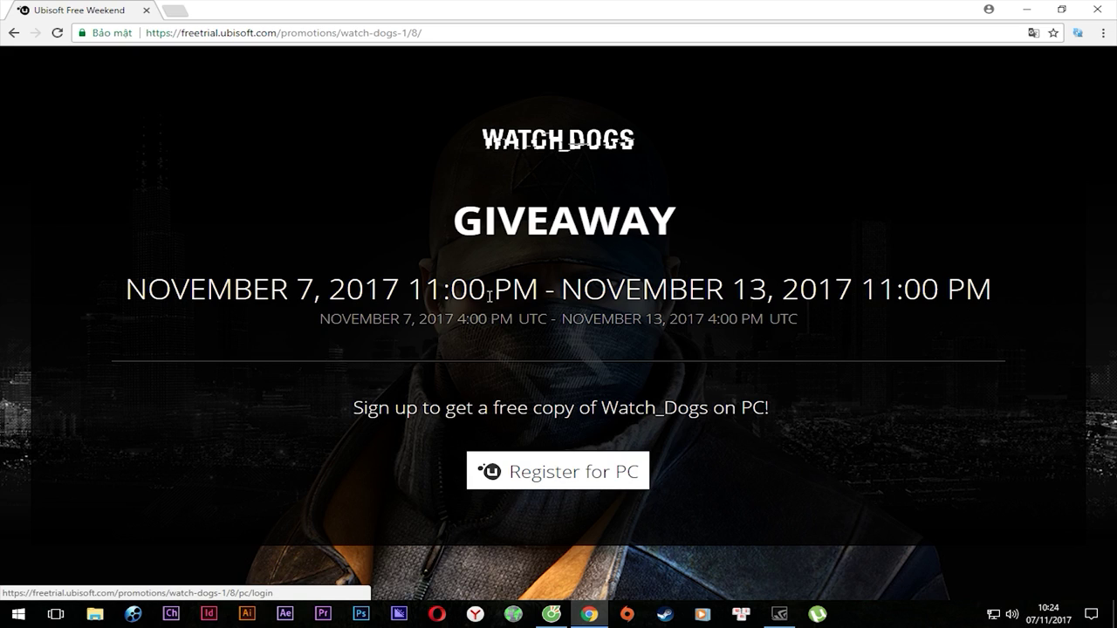
# Reload the giveaway page and go through Register for PC to Create a Ubisoft Account.
pyautogui.click(448, 35)
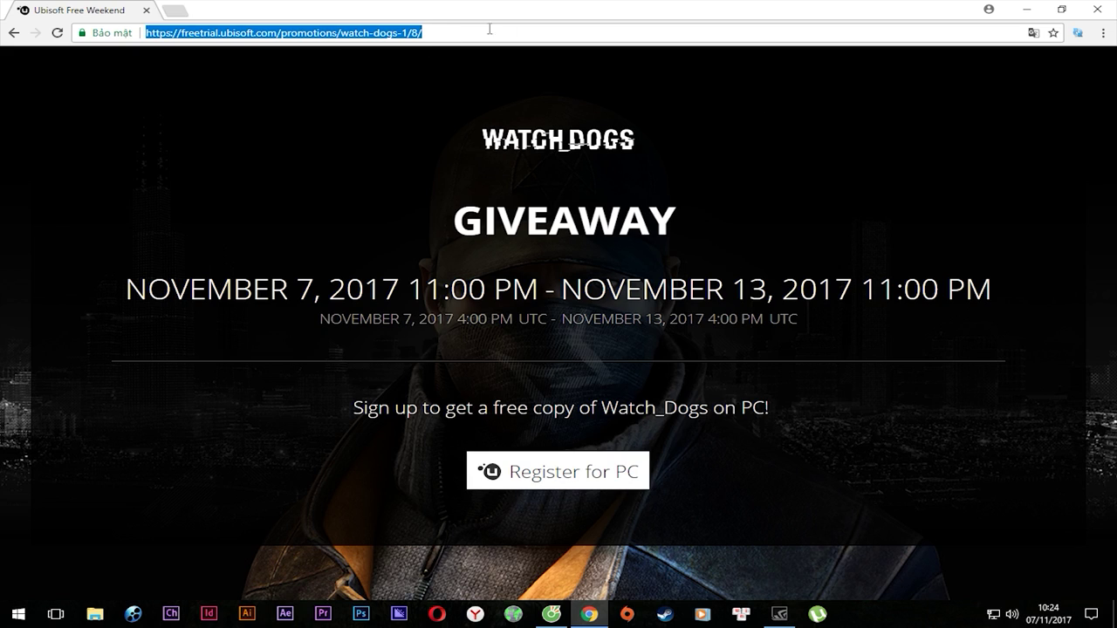
pyautogui.press('Return')
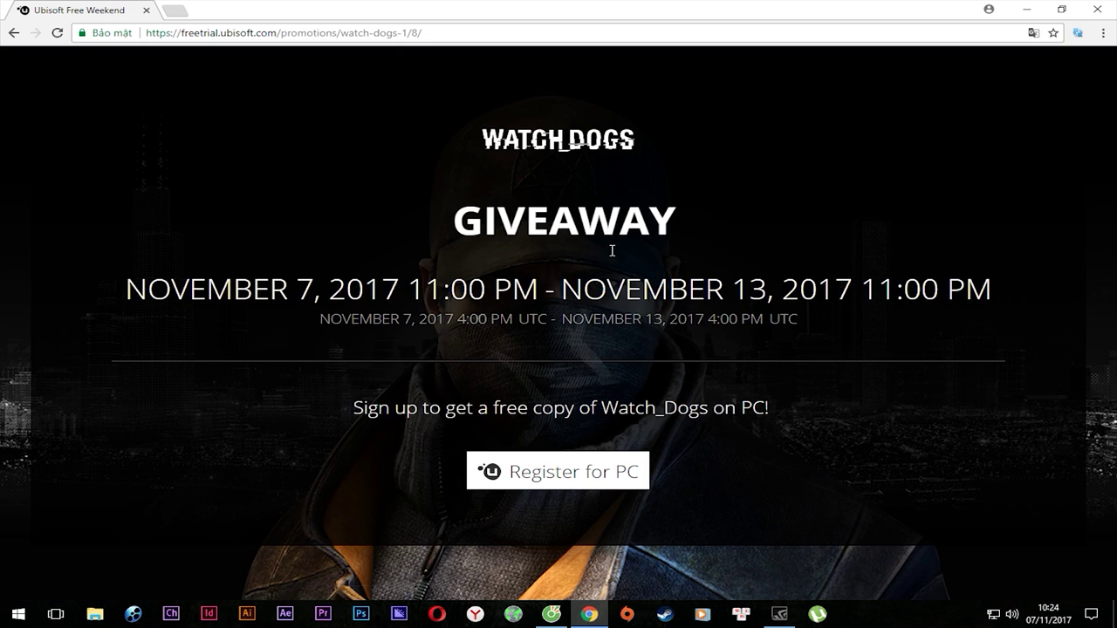
pyautogui.click(575, 475)
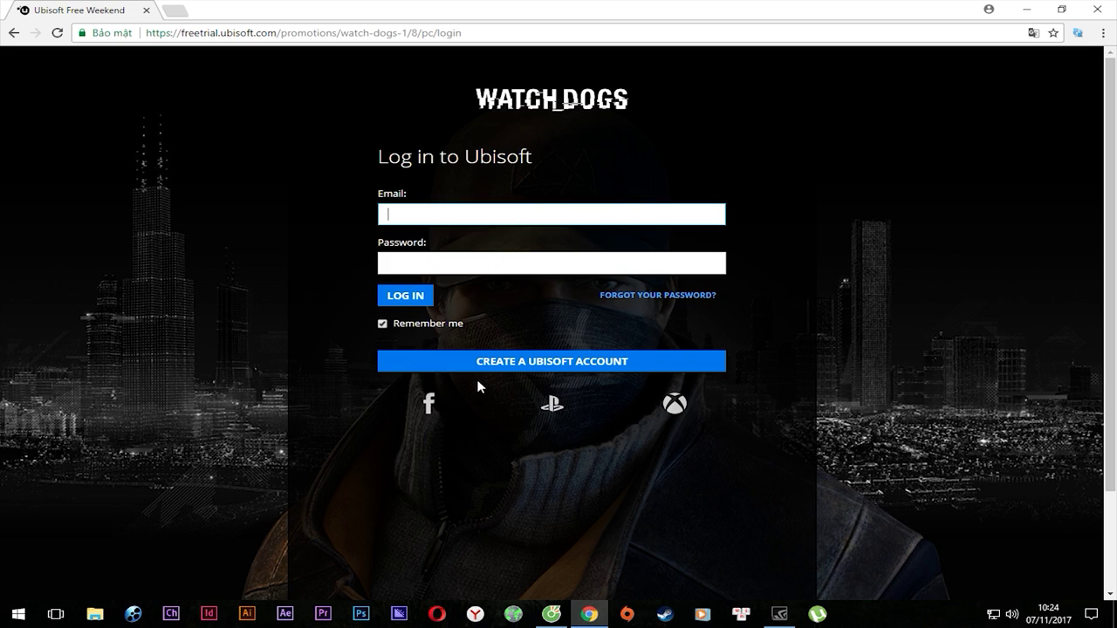
pyautogui.click(580, 365)
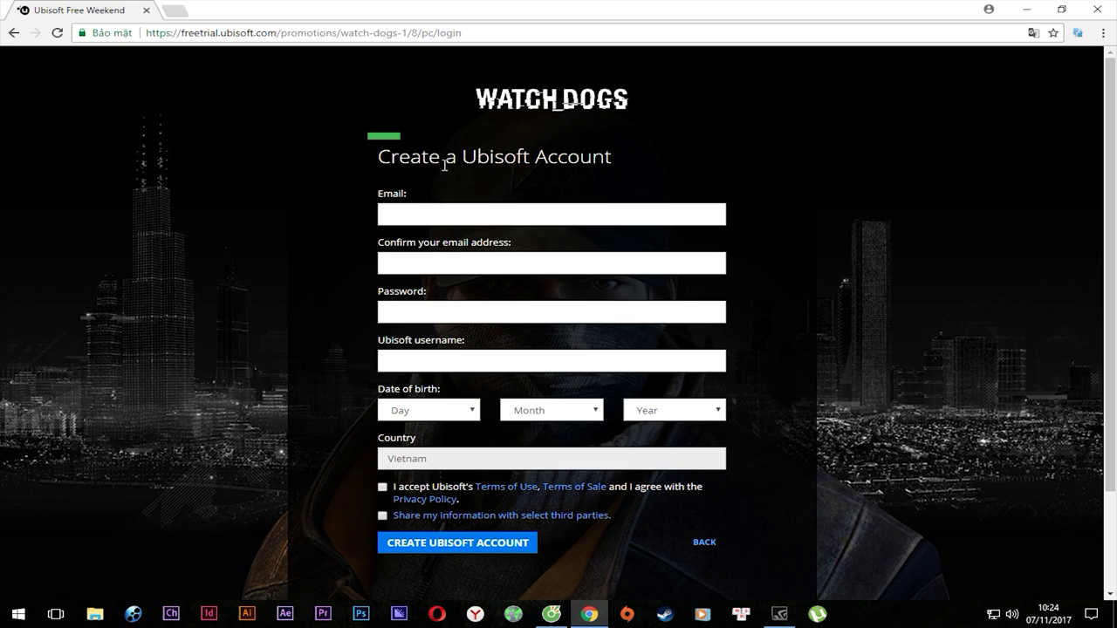
# Enter the account e-mail address in both the e-mail and confirm e-mail fields.
pyautogui.click(482, 214)
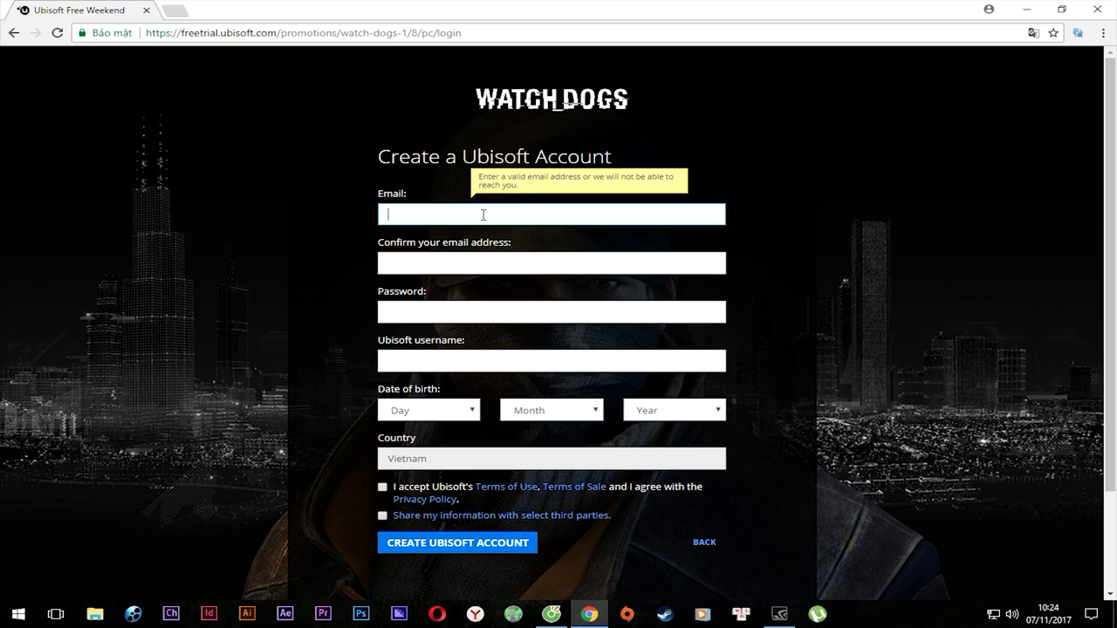
pyautogui.hotkey('ctrl', 'a')
pyautogui.hotkey('ctrl', 'c')
pyautogui.click(433, 262)
pyautogui.hotkey('ctrl', 'v')
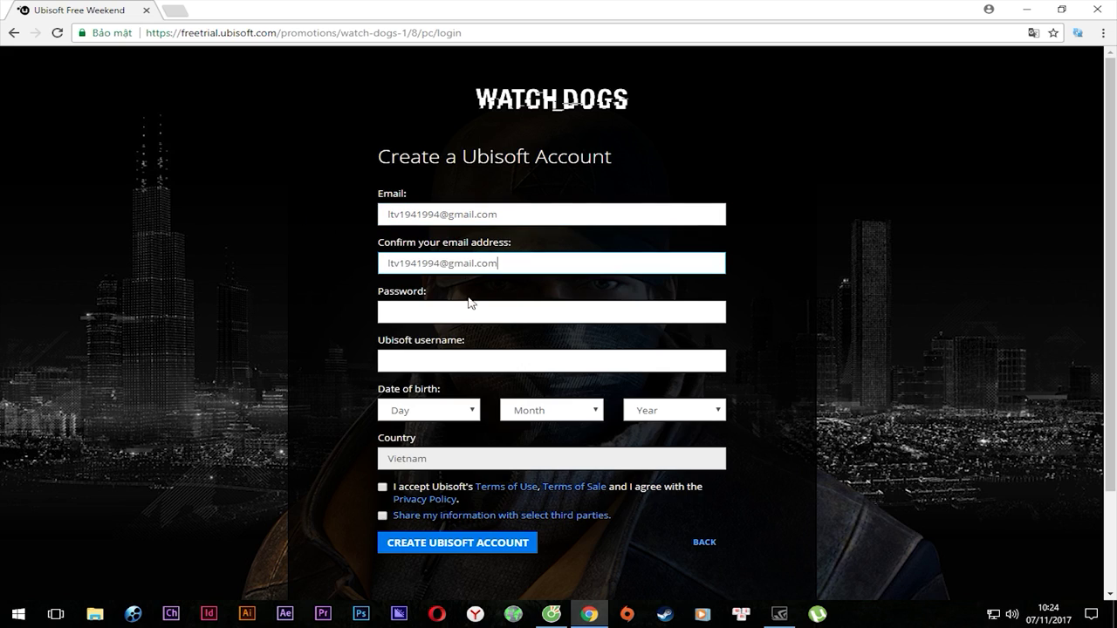
# Enter the account password and a Ubisoft username.
pyautogui.click(508, 316)
pyautogui.write('••••••••••')
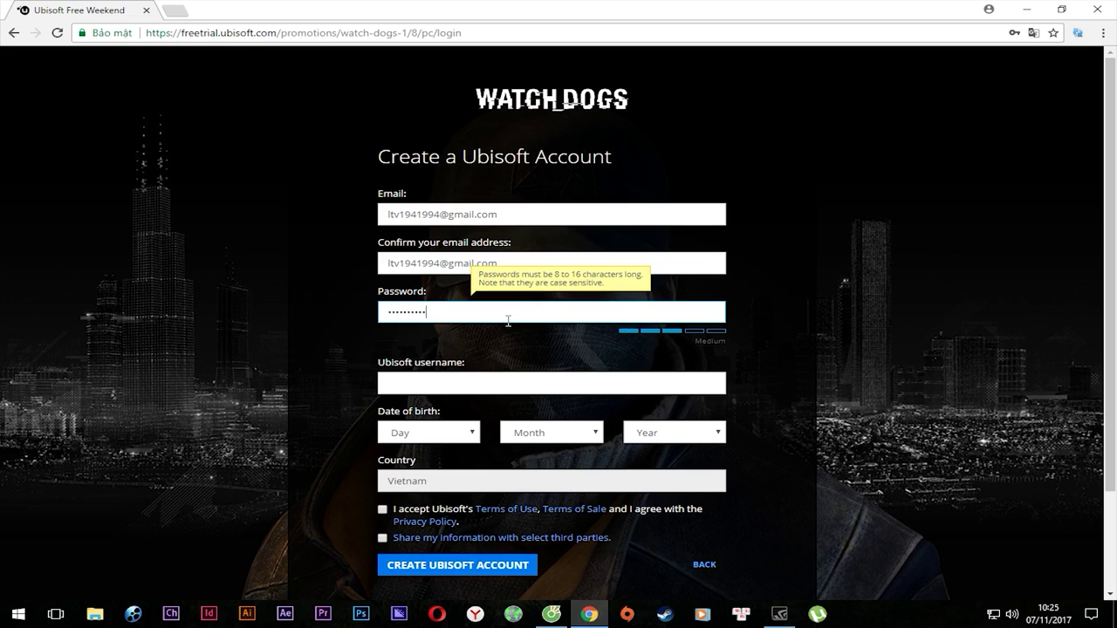
pyautogui.click(467, 381)
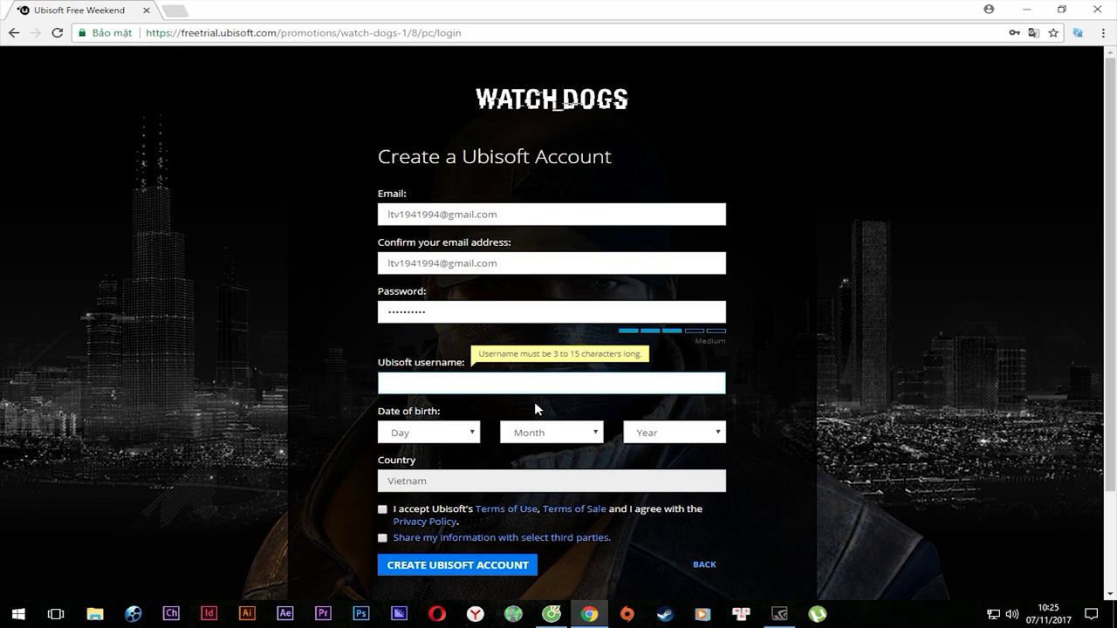
pyautogui.write('PcCrackGaming')
pyautogui.click(476, 428)
pyautogui.click(434, 400)
pyautogui.click(591, 430)
pyautogui.click(521, 347)
pyautogui.click(651, 441)
pyautogui.scroll(-5, 690, 391)
pyautogui.click(689, 355)
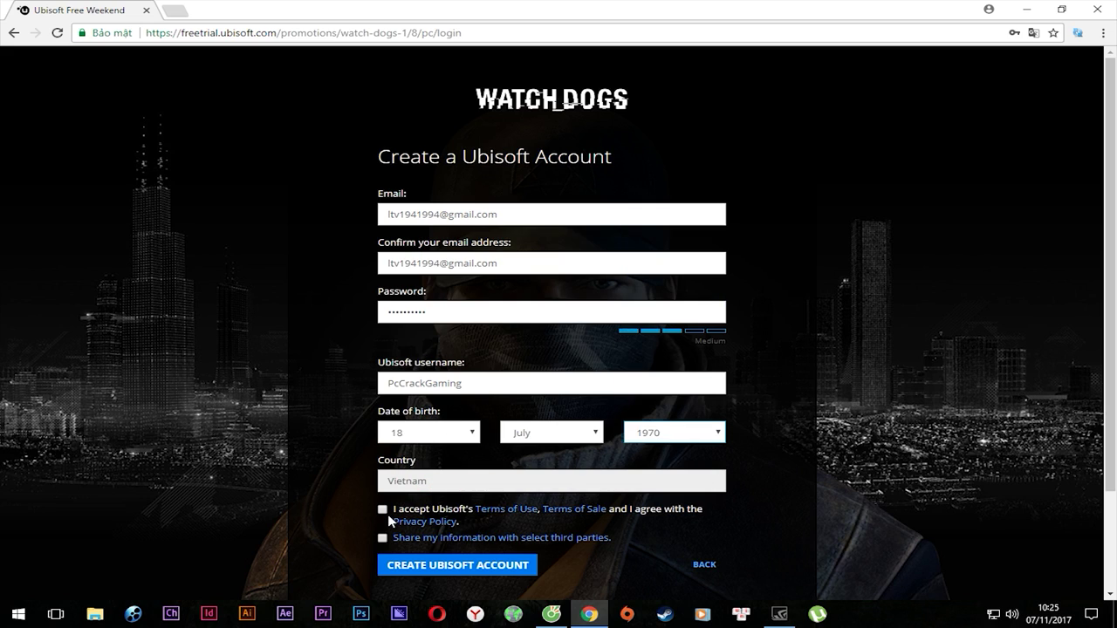
pyautogui.click(408, 517)
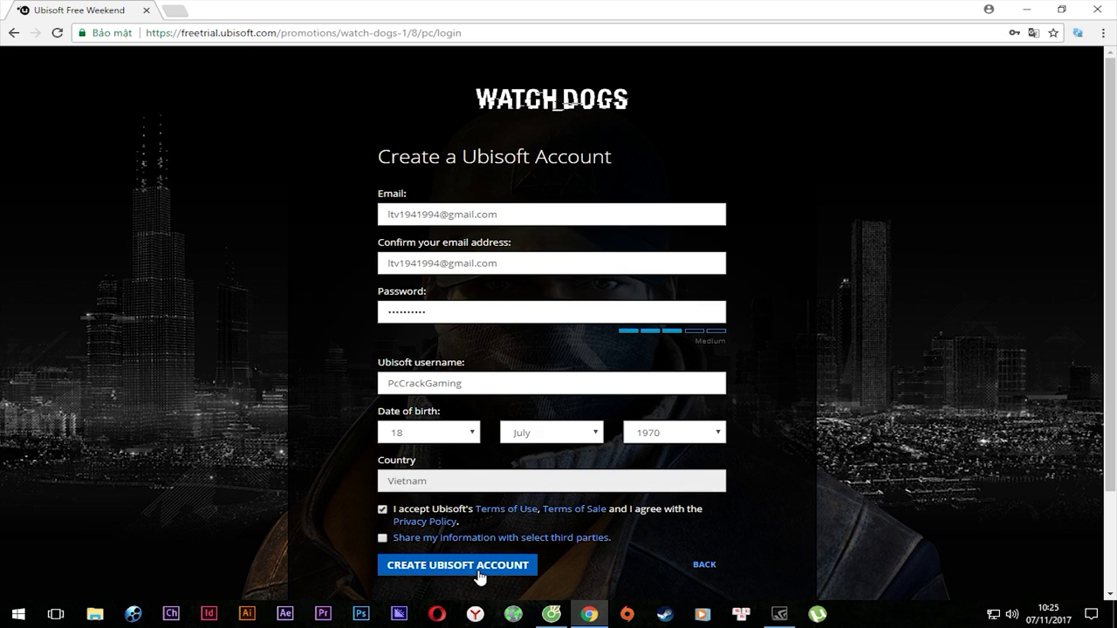
pyautogui.click(480, 569)
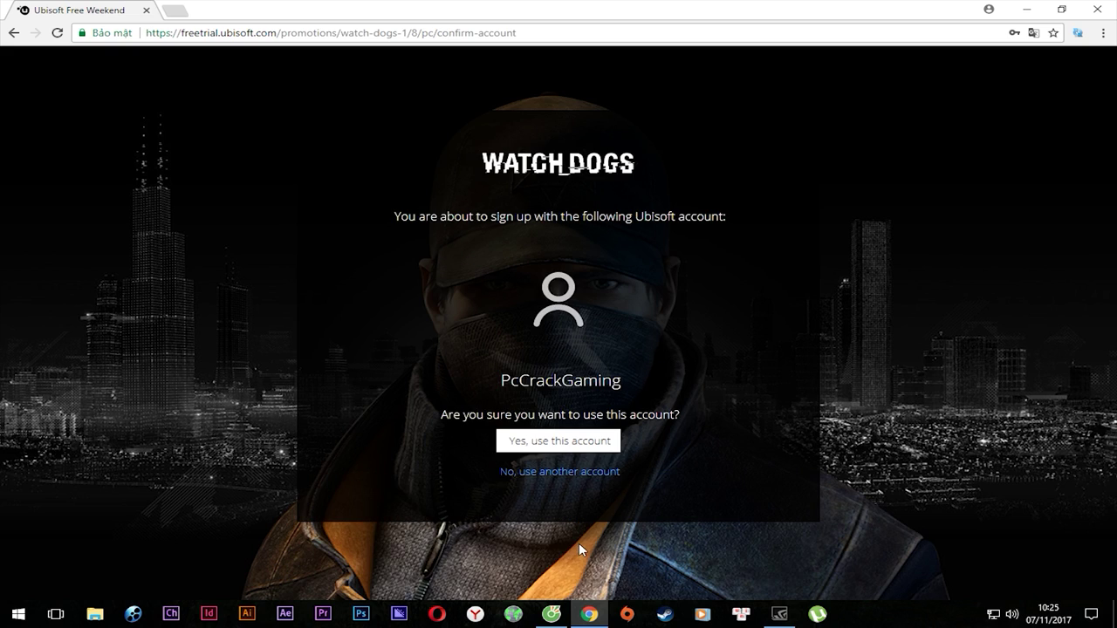
# Confirm using the new account to claim Watch_Dogs, then download UplayInstaller.exe.
pyautogui.click(579, 447)
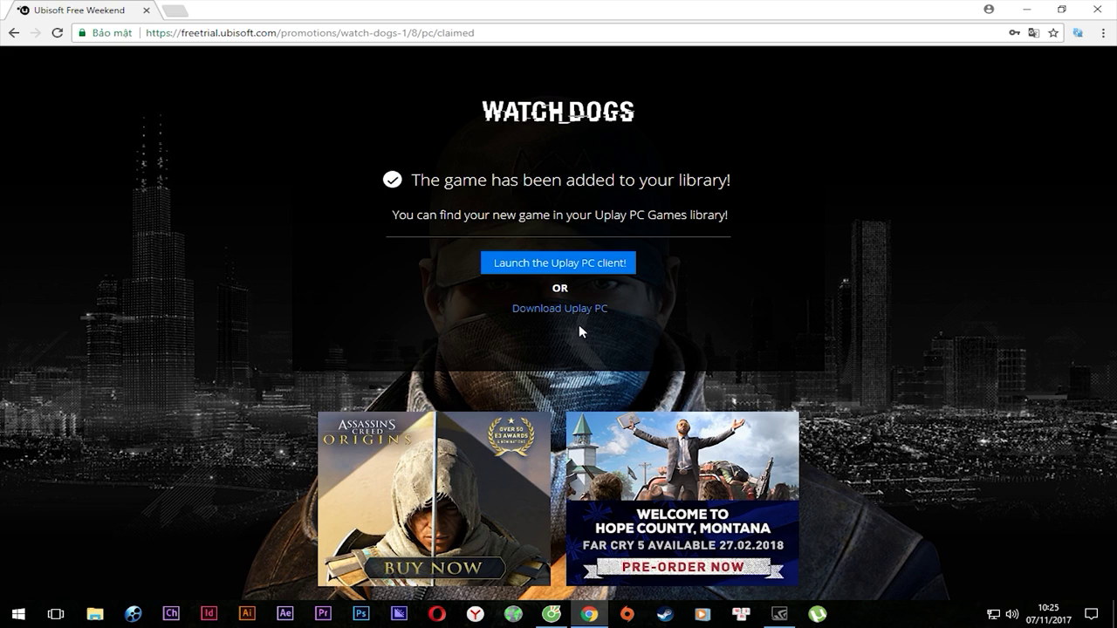
pyautogui.click(561, 310)
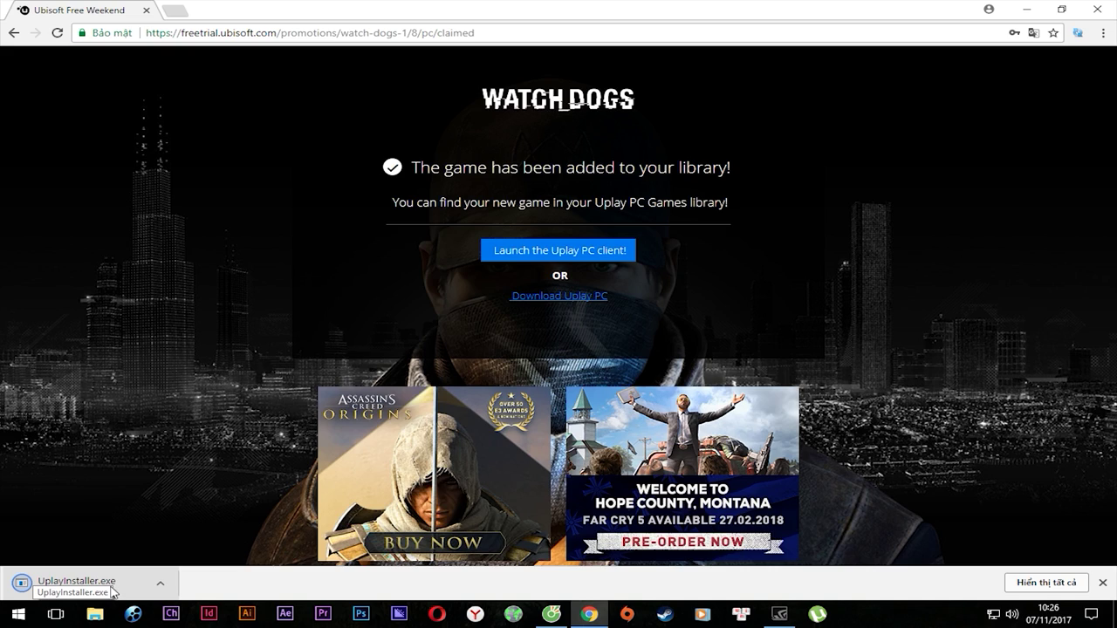
# Run the Uplay installer with English as its language and accept the licence.
pyautogui.click(70, 585)
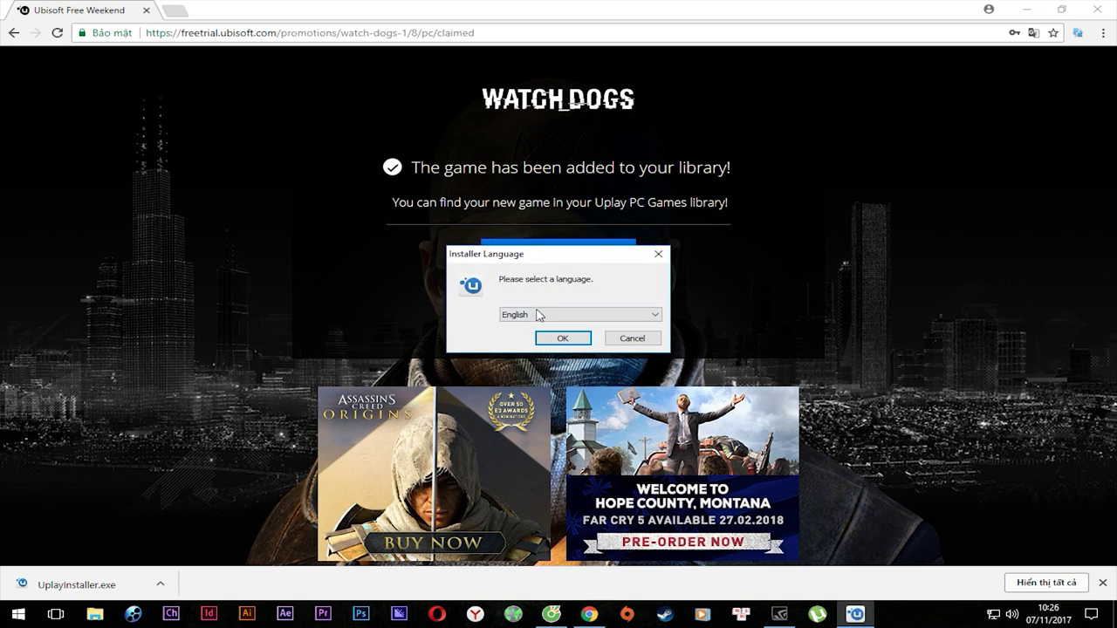
pyautogui.click(572, 315)
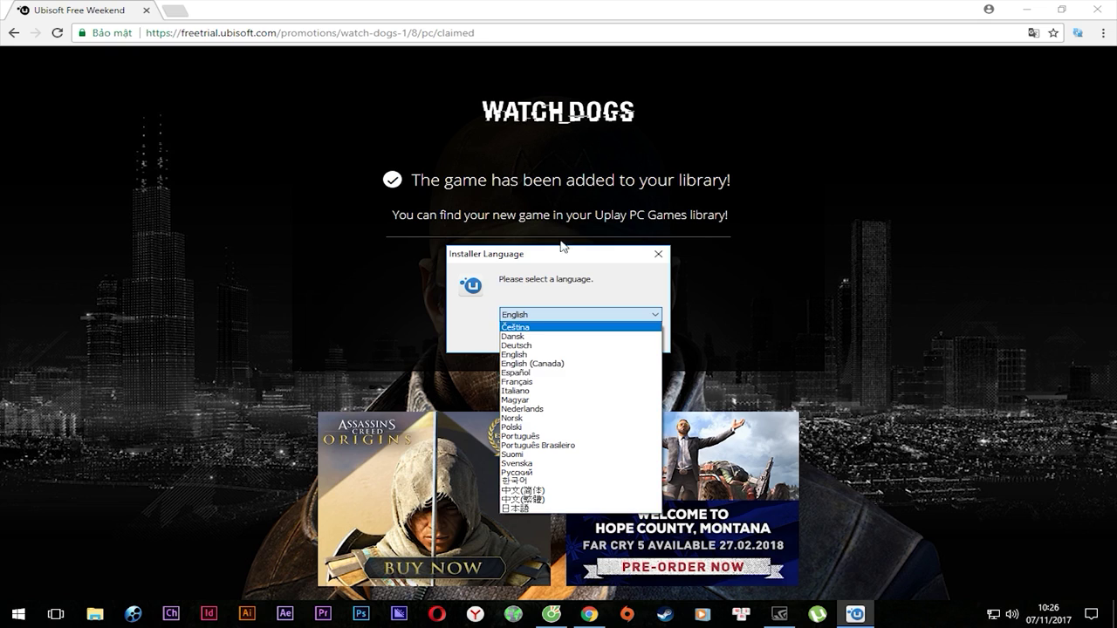
pyautogui.click(538, 356)
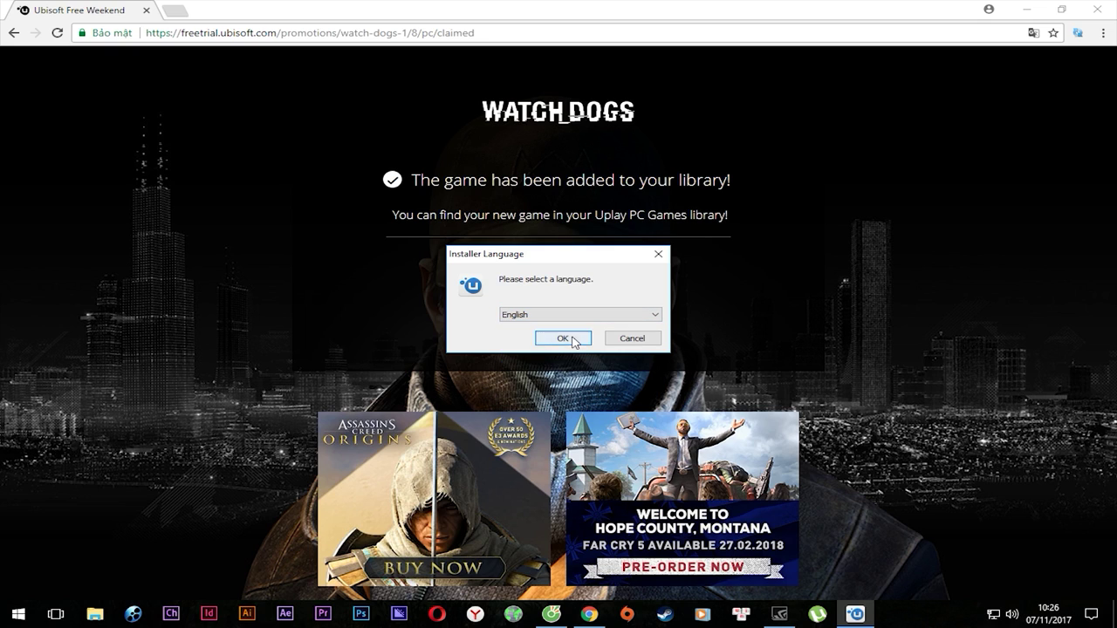
pyautogui.click(548, 338)
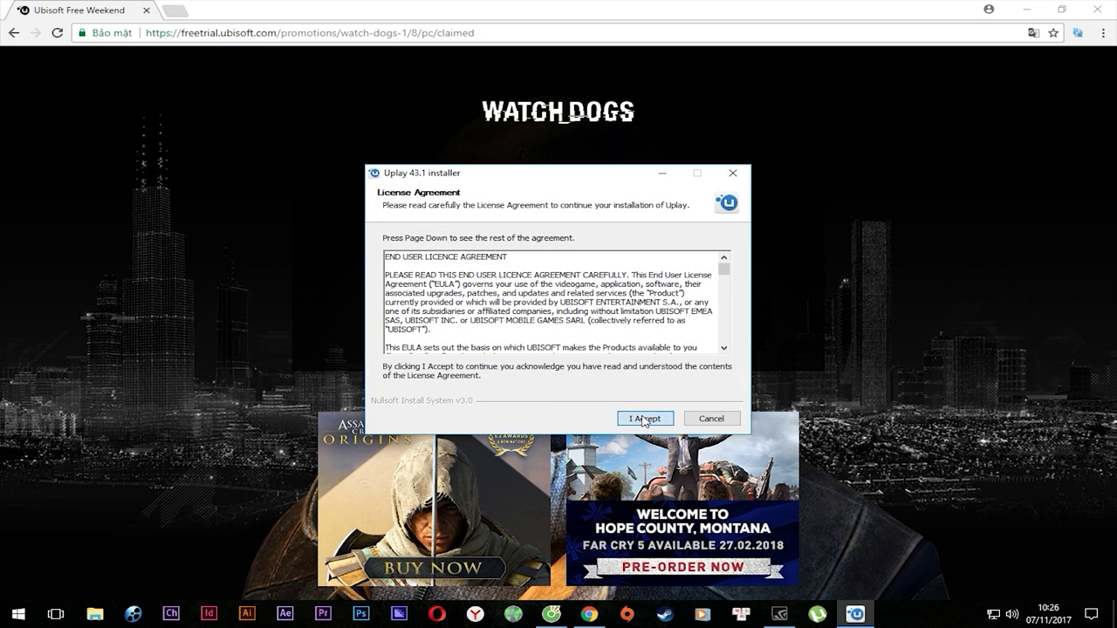
pyautogui.click(643, 418)
# Set the Uplay install folder to D:\GAME\Ubisoft Game Launcher.
pyautogui.click(676, 335)
pyautogui.doubleClick(494, 308)
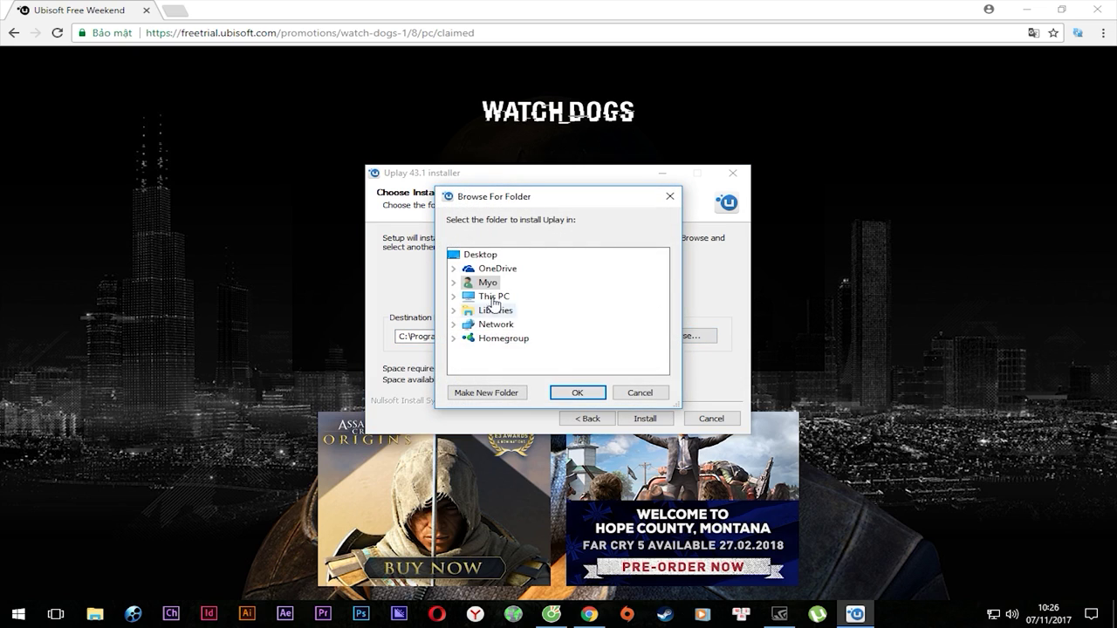
pyautogui.scroll(-1, 672, 332)
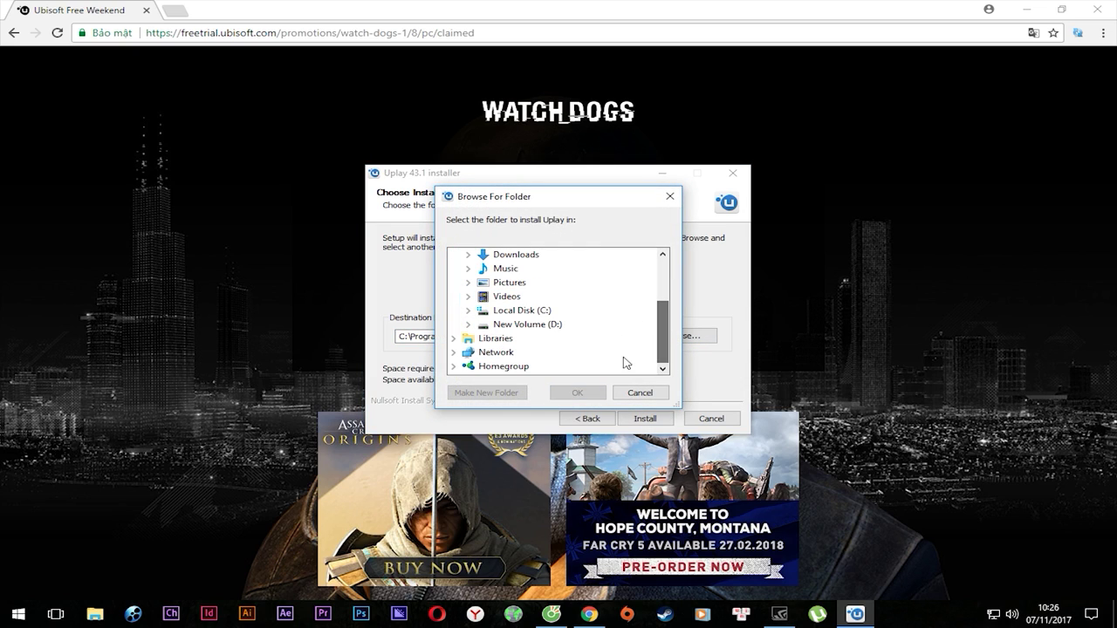
pyautogui.doubleClick(539, 323)
pyautogui.scroll(-2, 528, 345)
pyautogui.doubleClick(531, 297)
pyautogui.scroll(2, 536, 303)
pyautogui.click(580, 392)
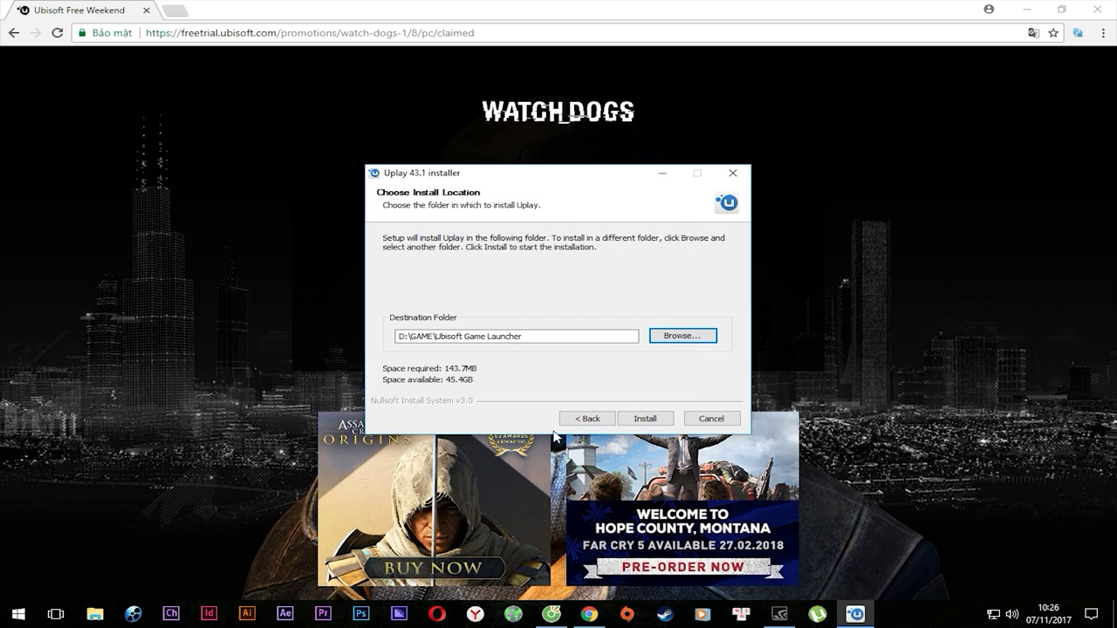
pyautogui.moveTo(523, 337); pyautogui.dragTo(453, 348)
# Install Uplay and finish setup with Run Uplay left checked.
pyautogui.click(646, 418)
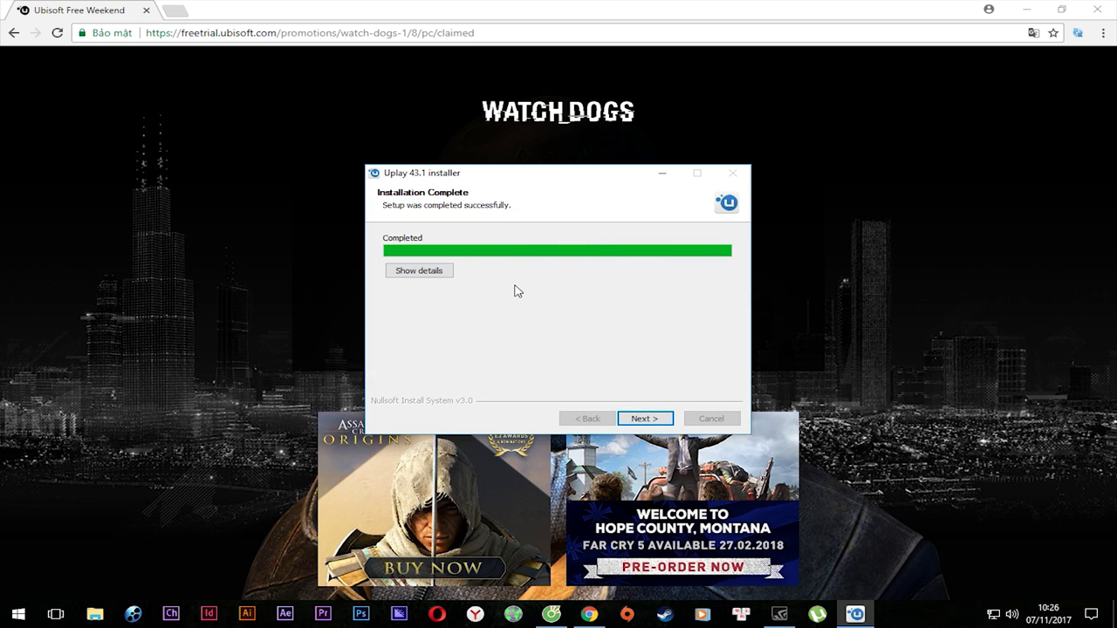
pyautogui.click(645, 419)
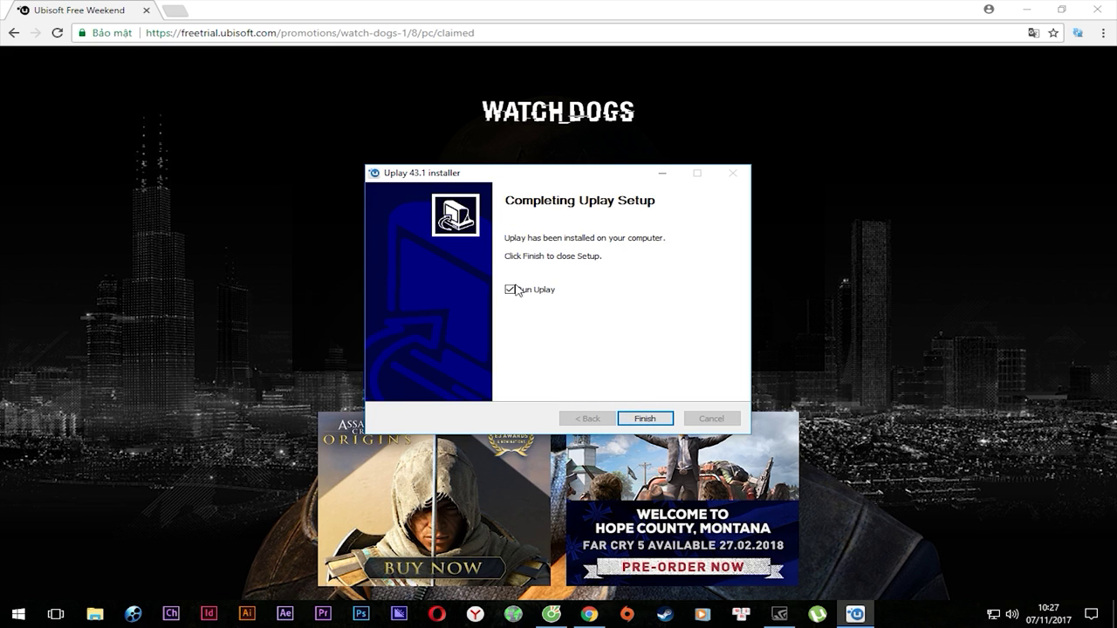
pyautogui.click(645, 419)
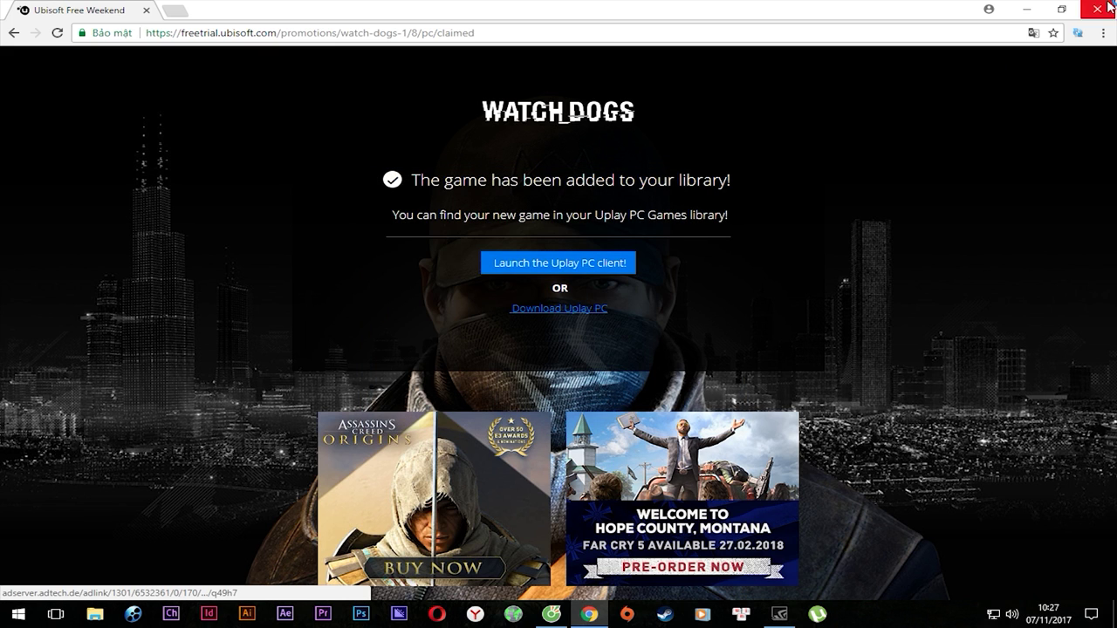
# Close Chrome and refresh the desktop.
pyautogui.click(1112, 7)
pyautogui.rightClick(409, 199)
pyautogui.click(444, 237)
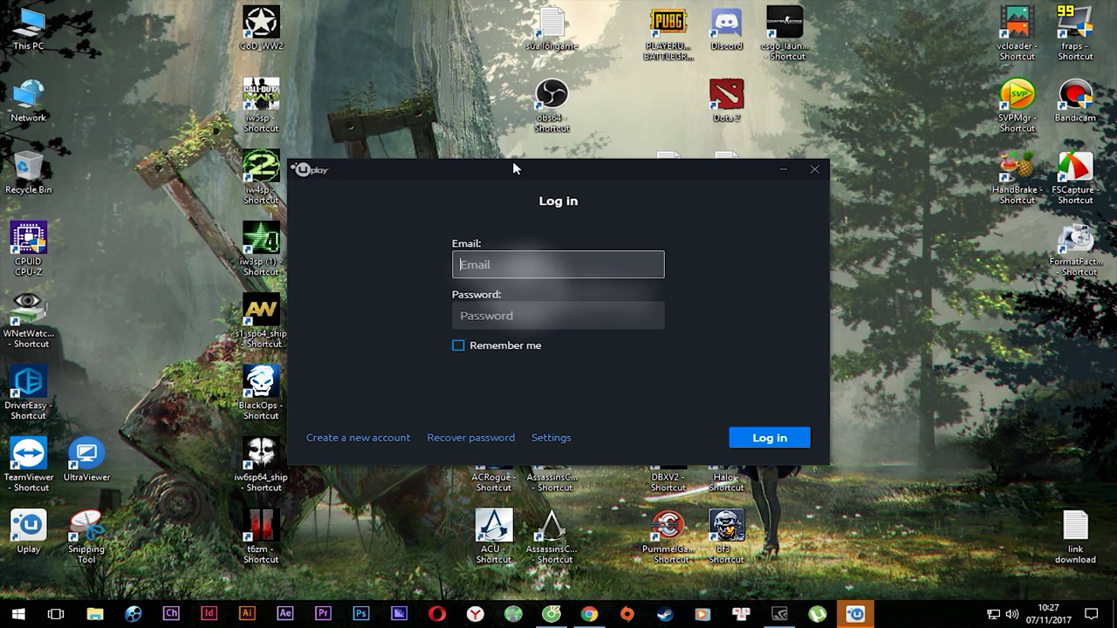
# Log in to Uplay with the account e-mail and password, Remember me ticked, dismissing the 2-Step browser window.
pyautogui.moveTo(515, 168); pyautogui.dragTo(673, 144)
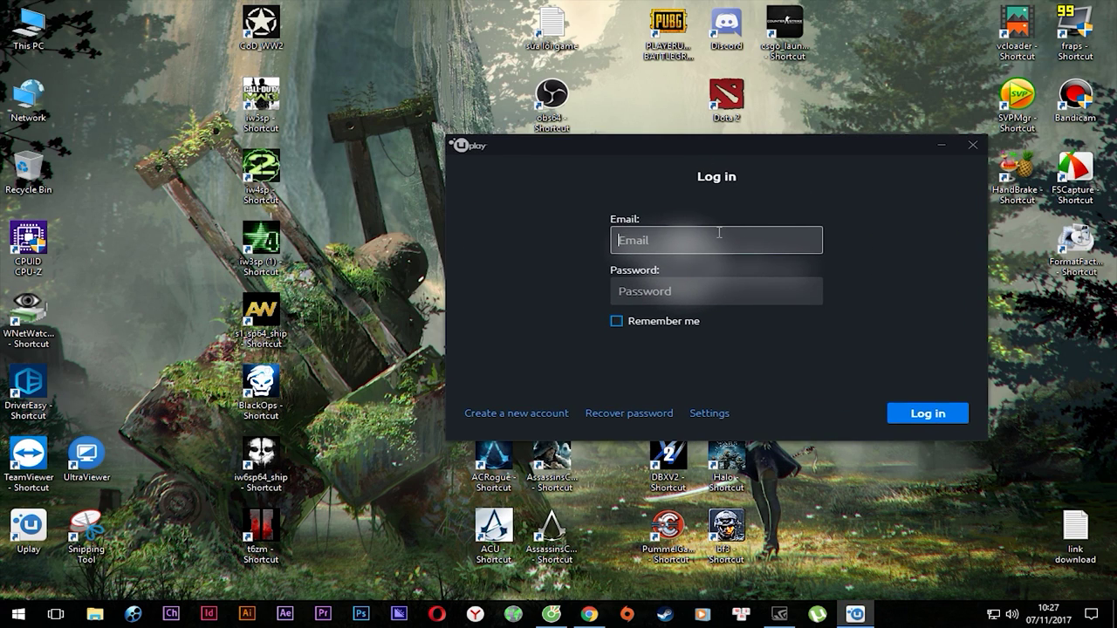
pyautogui.press('Tab')
pyautogui.write('*')
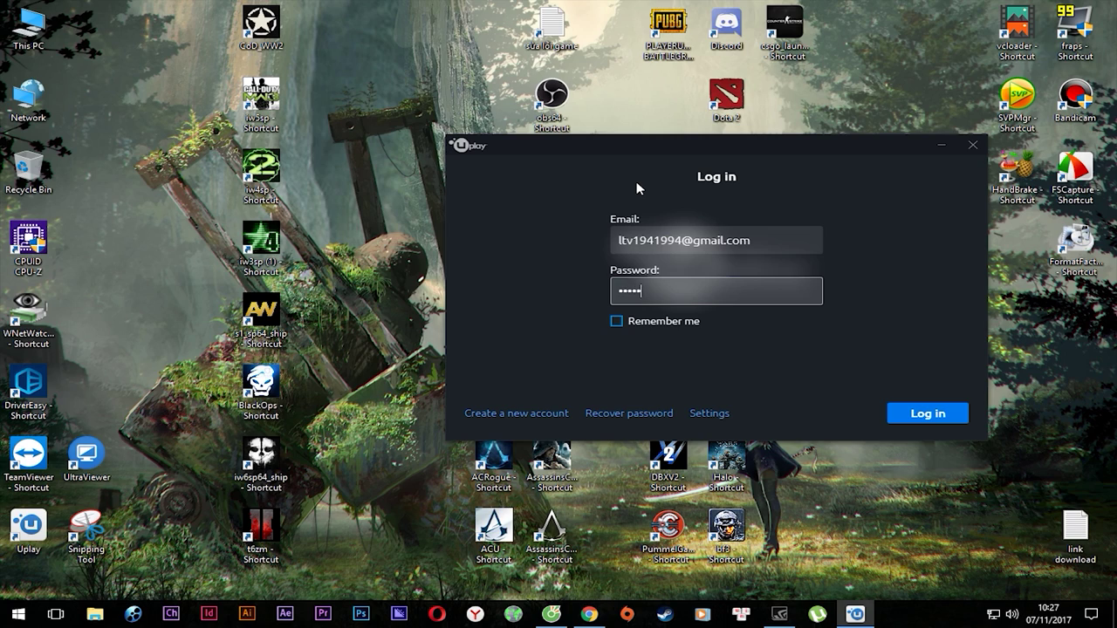
pyautogui.click(655, 319)
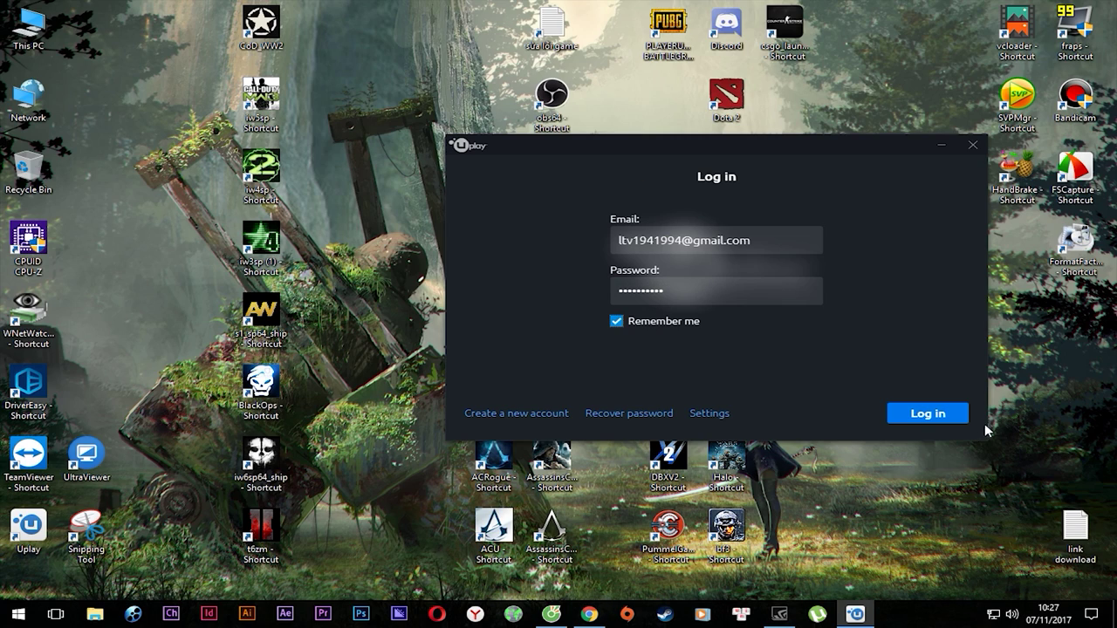
pyautogui.click(950, 417)
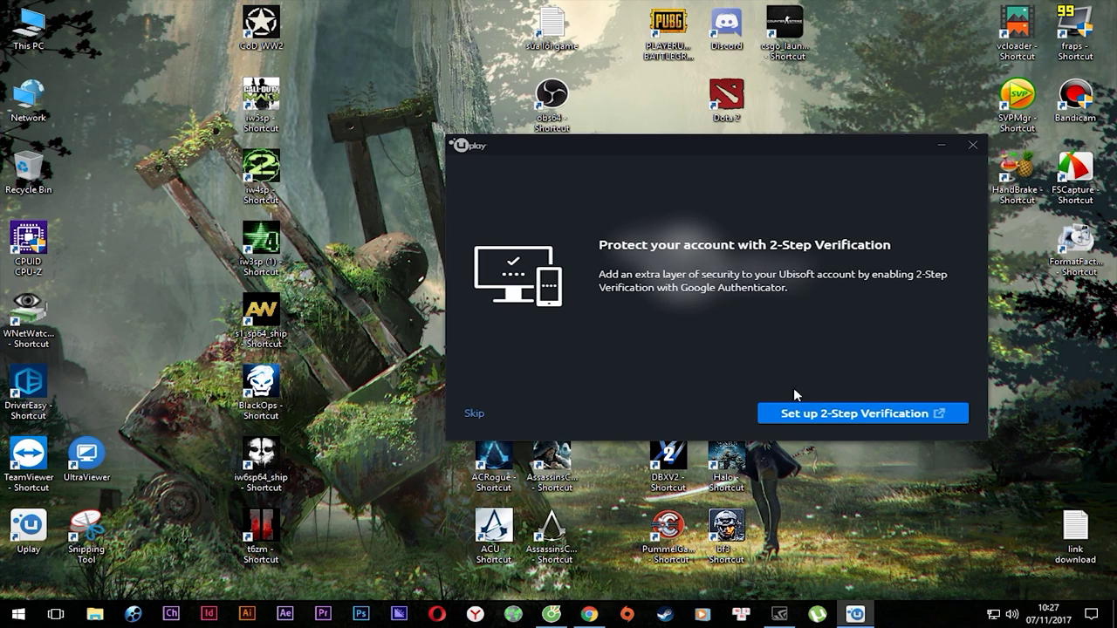
pyautogui.click(858, 415)
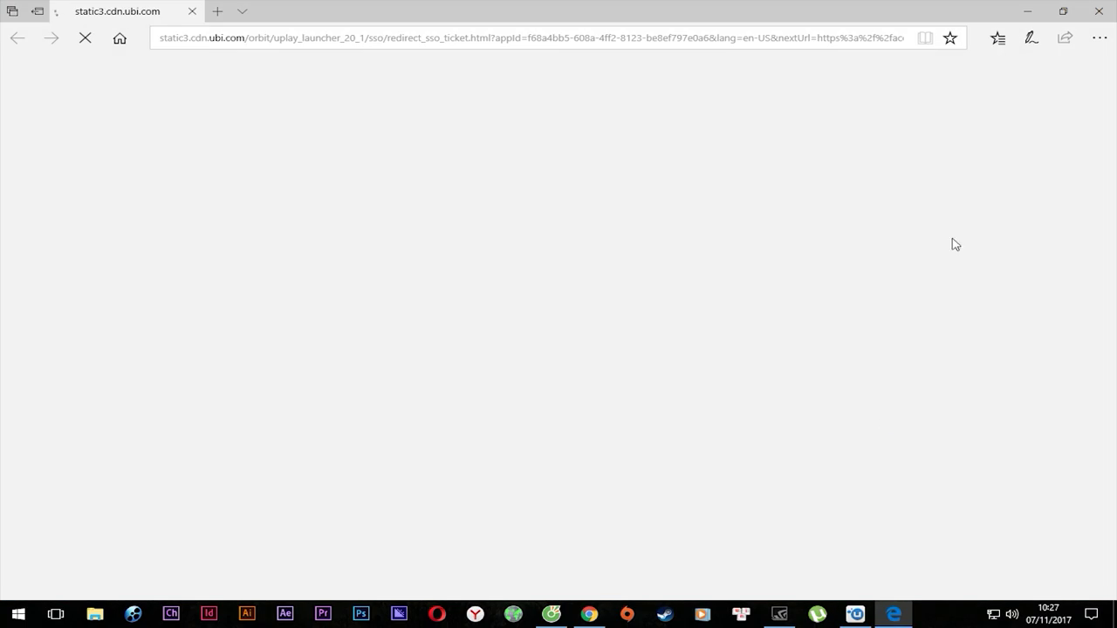
pyautogui.click(1099, 10)
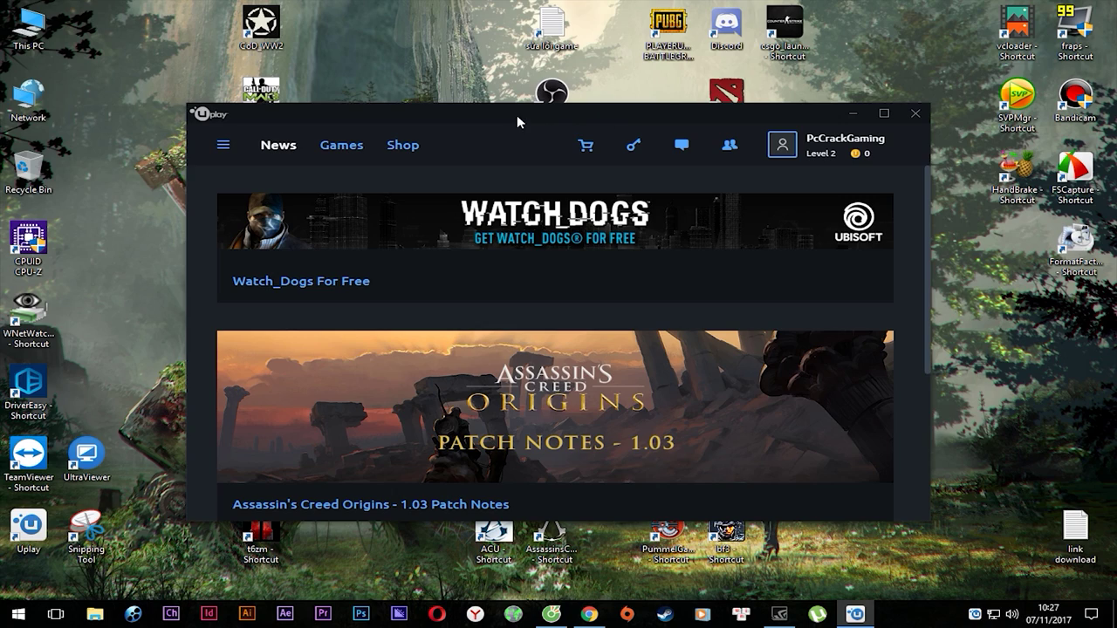
# Maximize the Uplay window to fill the screen.
pyautogui.moveTo(517, 114); pyautogui.dragTo(571, 114)
pyautogui.doubleClick(597, 115)
pyautogui.doubleClick(752, 16)
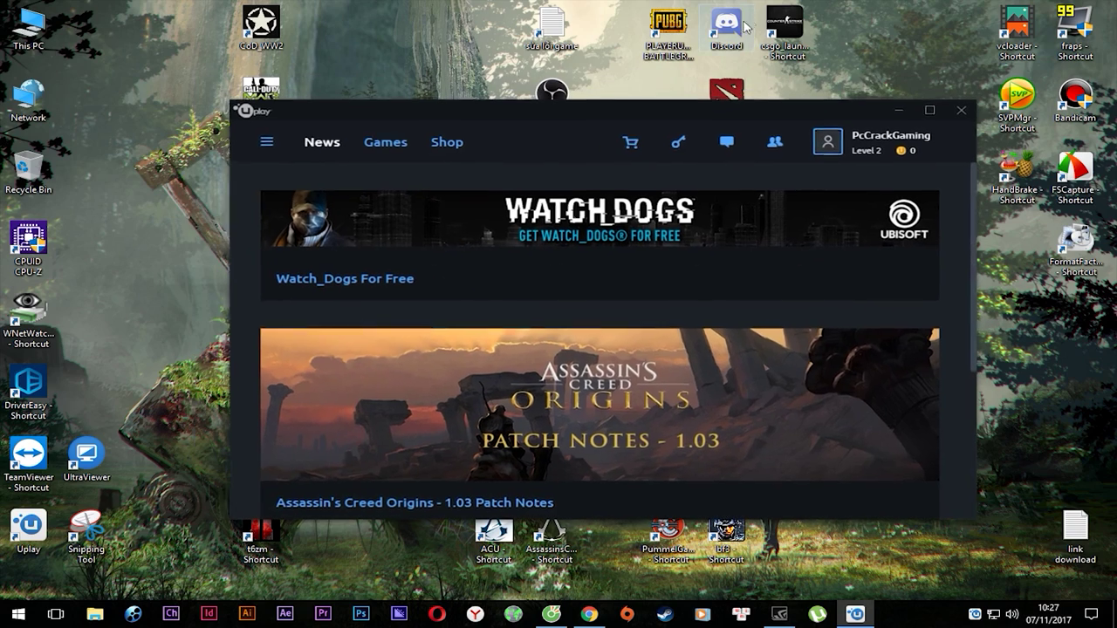
pyautogui.doubleClick(599, 108)
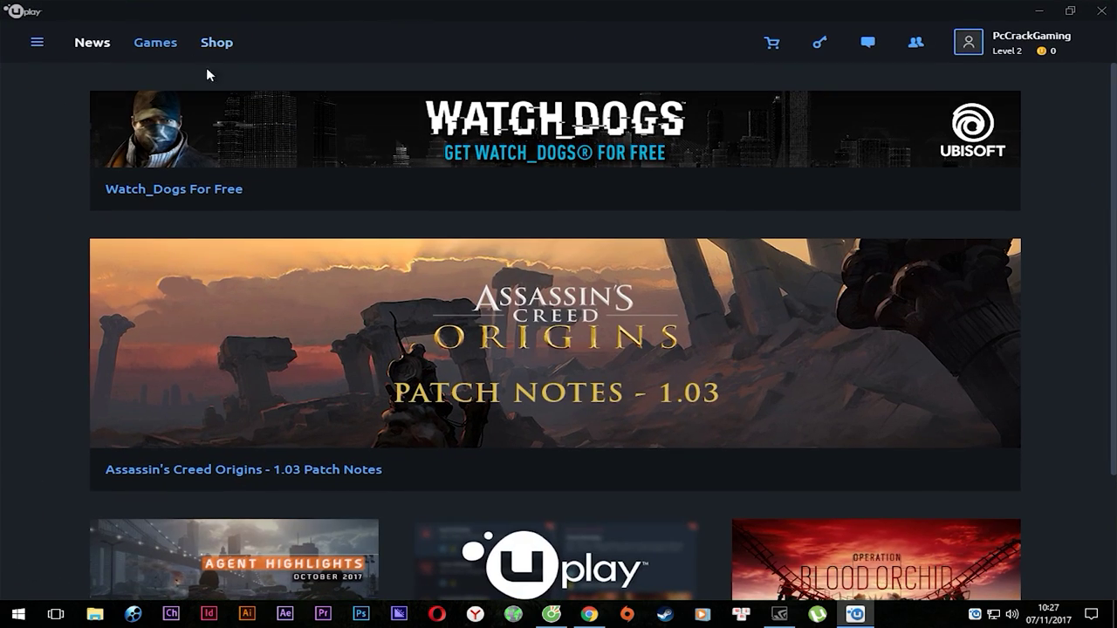
pyautogui.scroll(-2, 736, 186)
pyautogui.scroll(2, 762, 227)
# Open the Games library and scroll through My Games and Free Games.
pyautogui.click(172, 45)
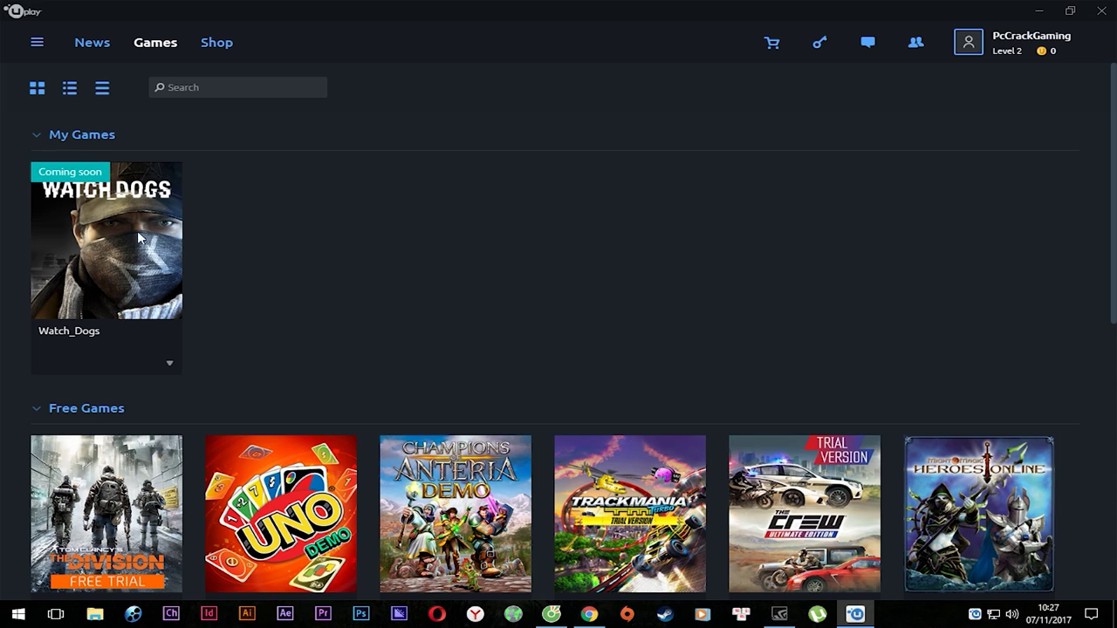
pyautogui.click(93, 43)
pyautogui.click(153, 43)
pyautogui.scroll(-6, 297, 277)
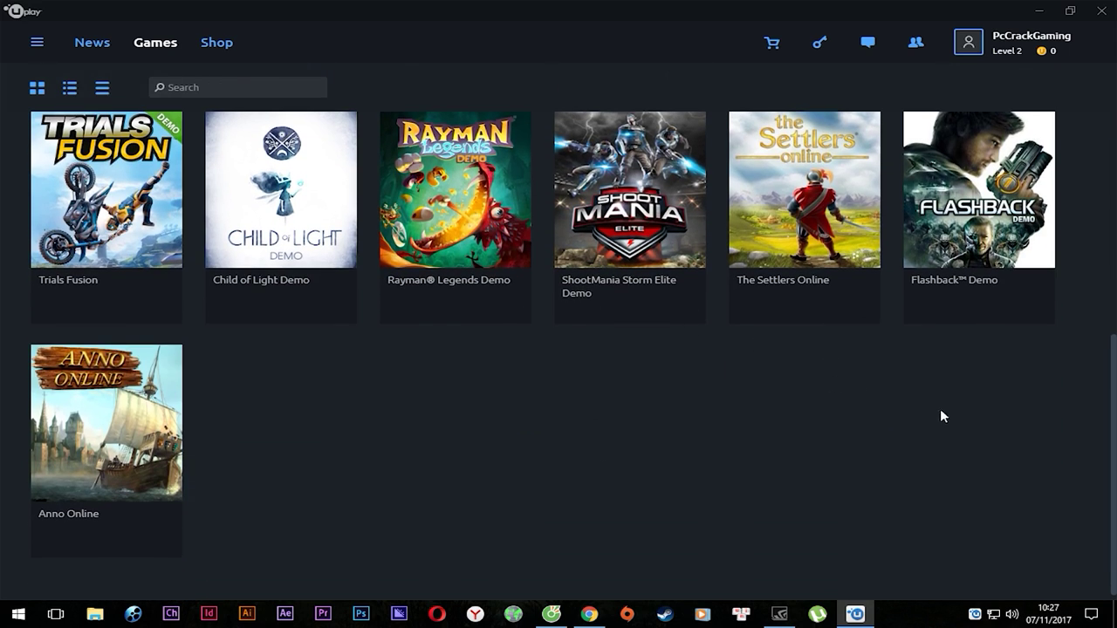
pyautogui.scroll(2, 370, 447)
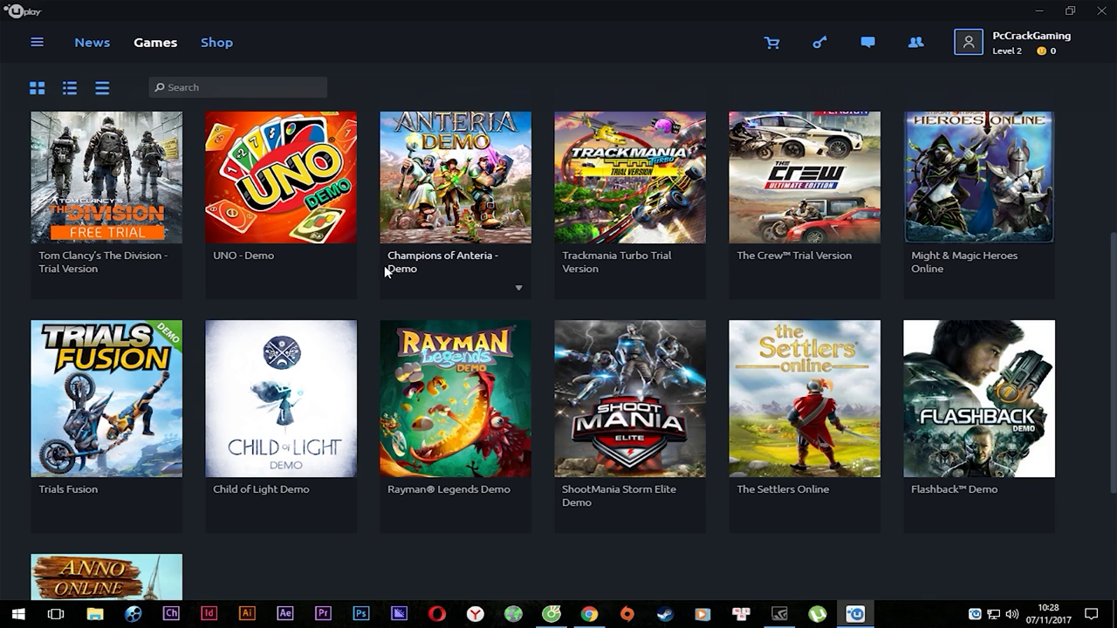
pyautogui.scroll(1, 382, 265)
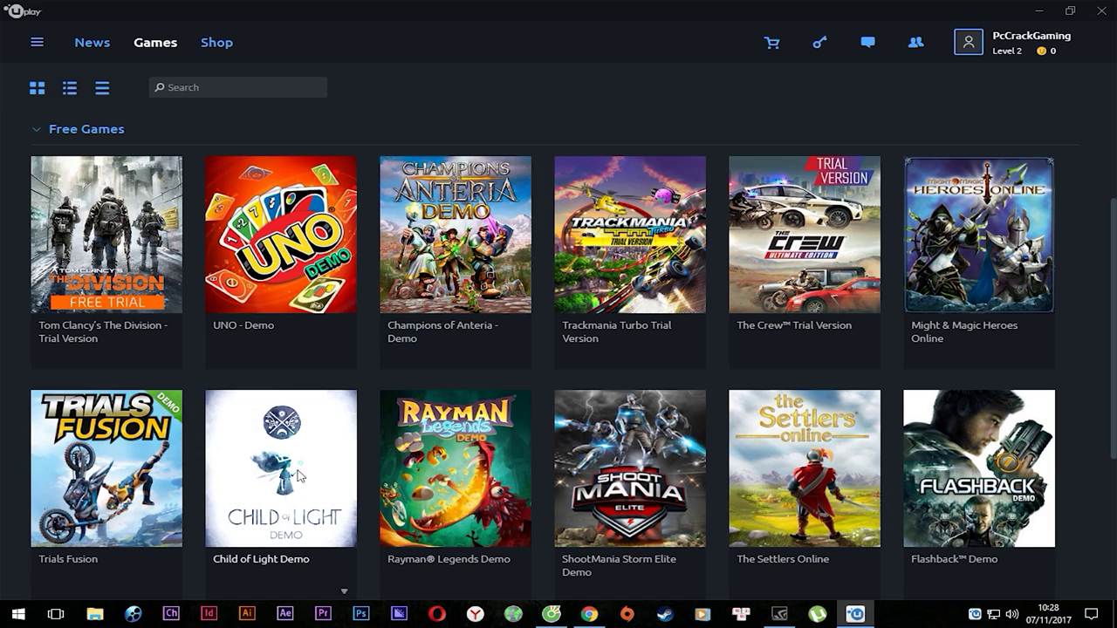
pyautogui.scroll(-4, 943, 476)
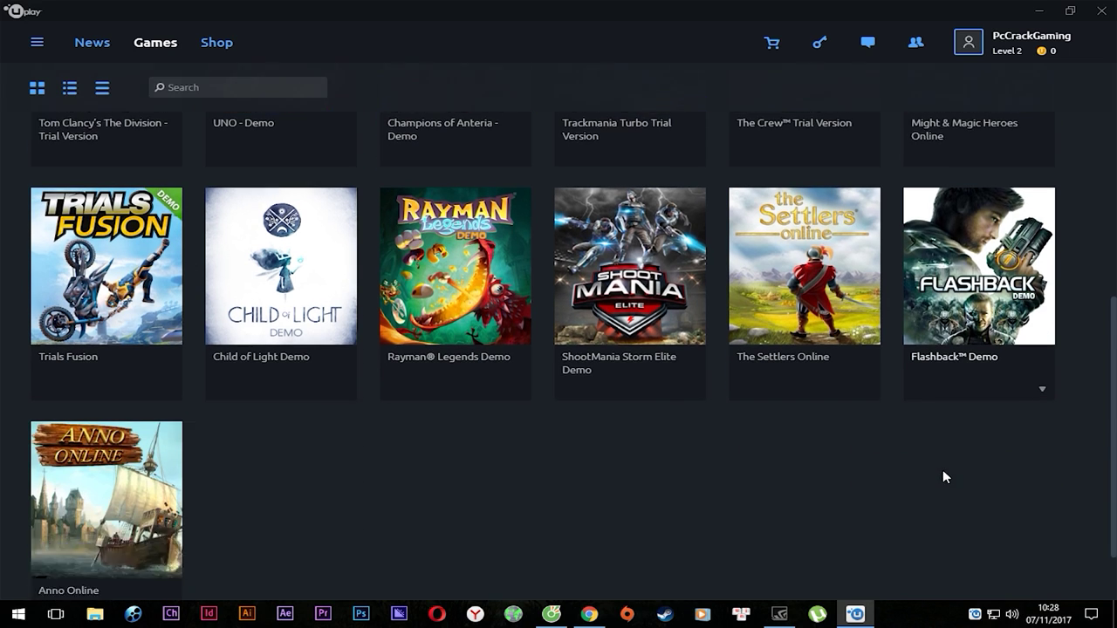
pyautogui.scroll(6, 105, 294)
# Open the Watch_Dogs page, choose Preload, then view Game news and the WATCH_DOGS 2 item.
pyautogui.click(59, 274)
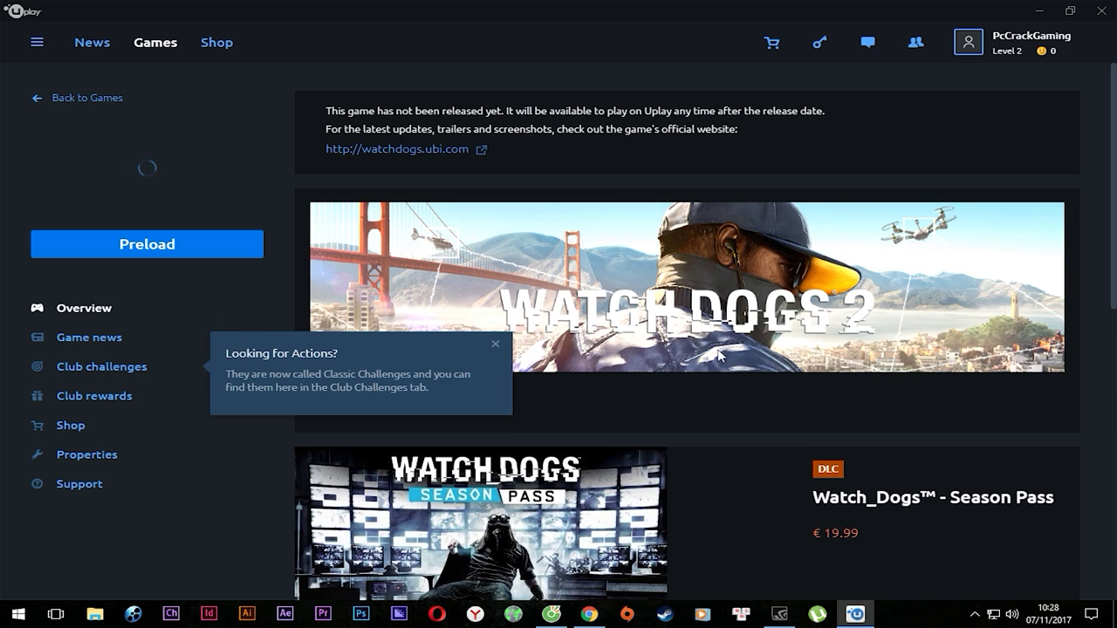
pyautogui.scroll(-4, 851, 489)
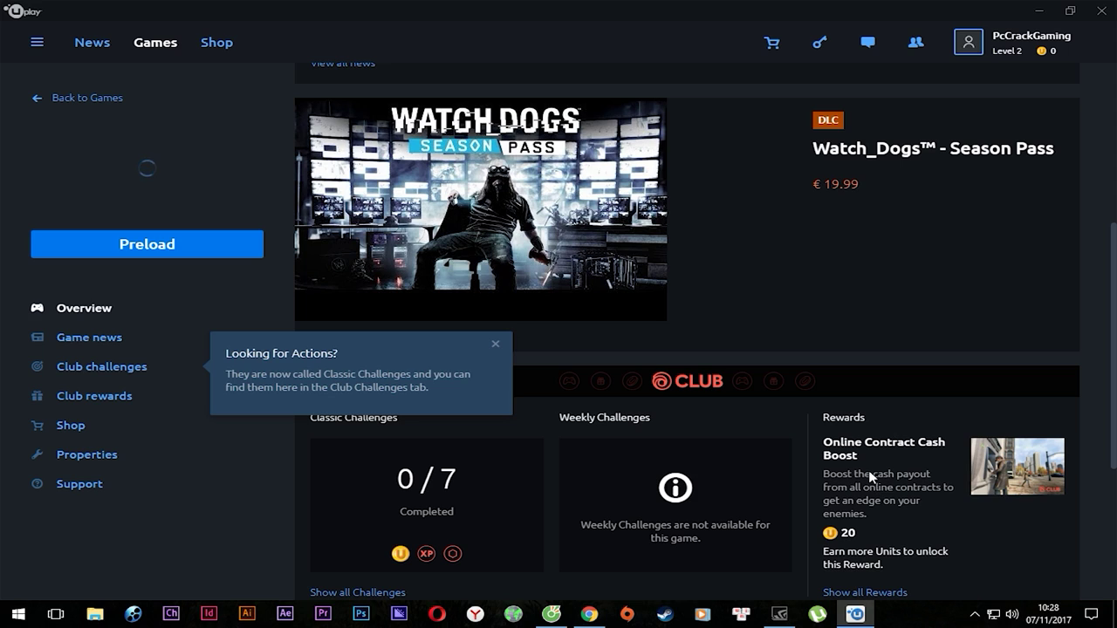
pyautogui.scroll(-3, 869, 476)
pyautogui.scroll(8, 867, 396)
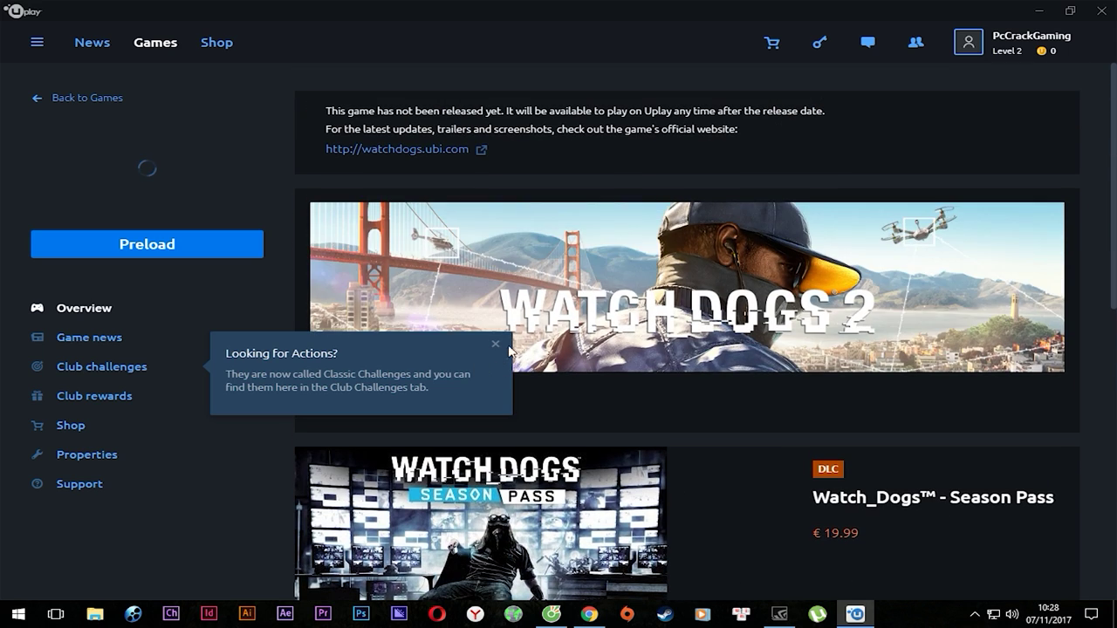
pyautogui.click(181, 255)
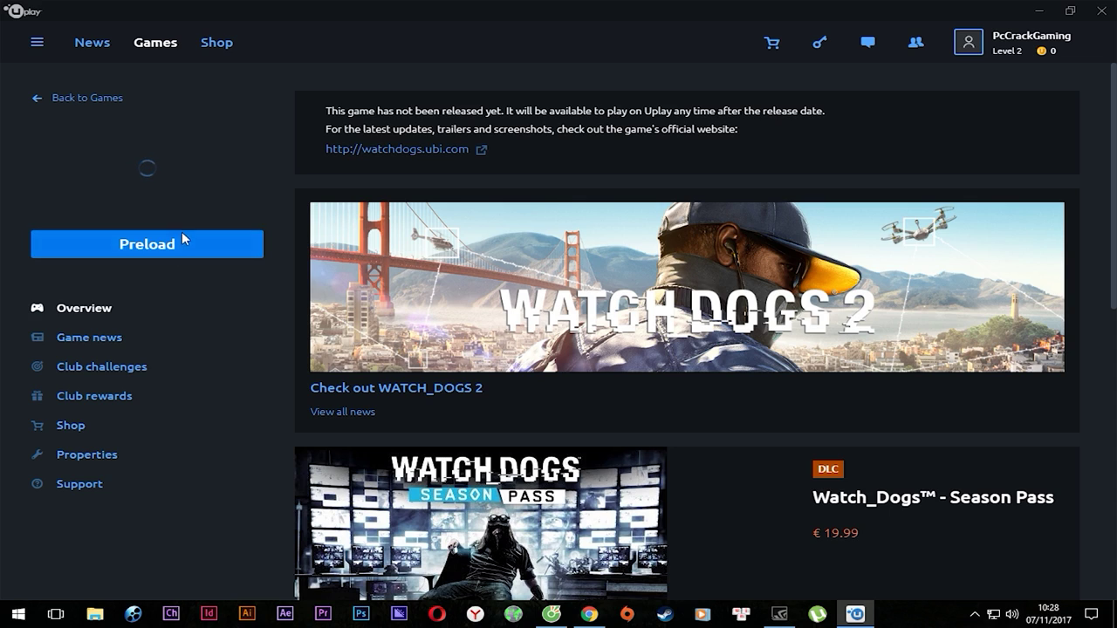
pyautogui.click(123, 341)
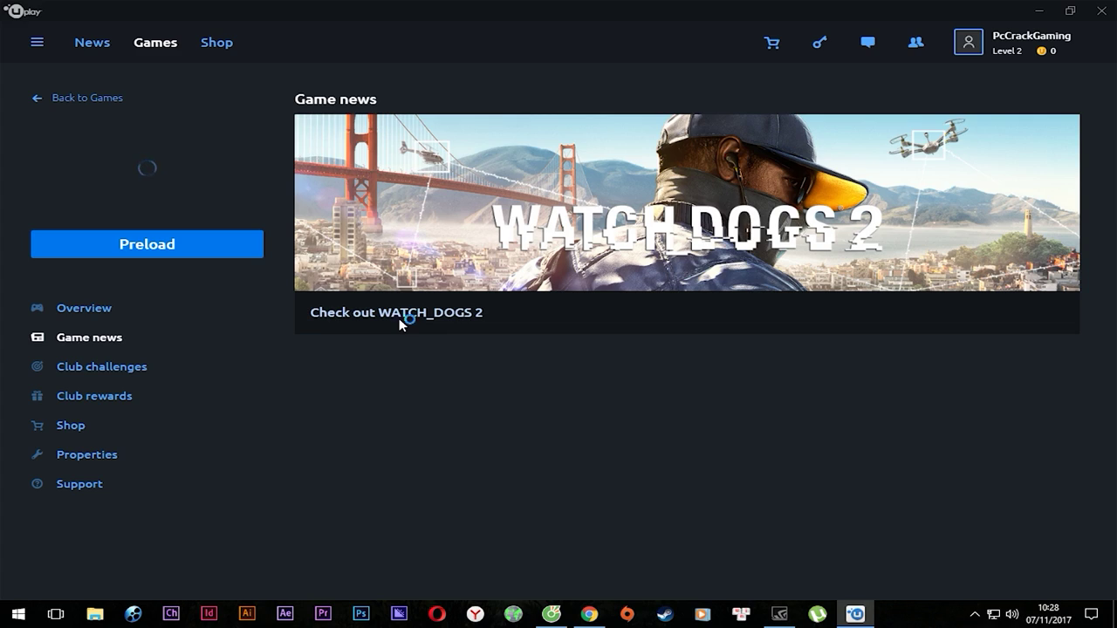
pyautogui.click(400, 321)
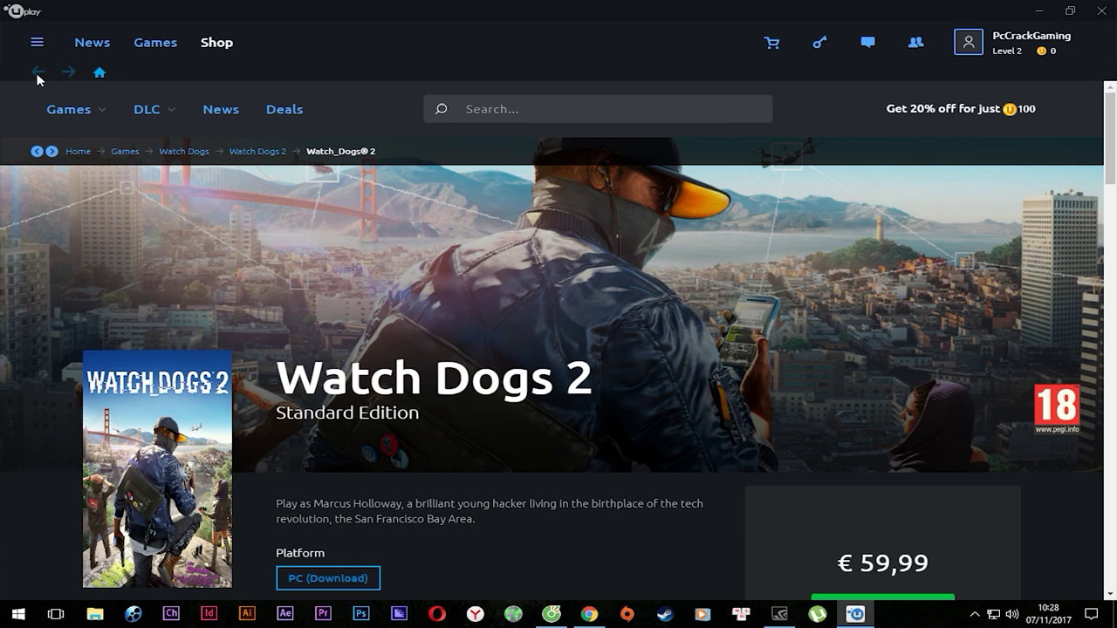
# Return to the Watch_Dogs game page from the Games library and choose Preload.
pyautogui.click(98, 45)
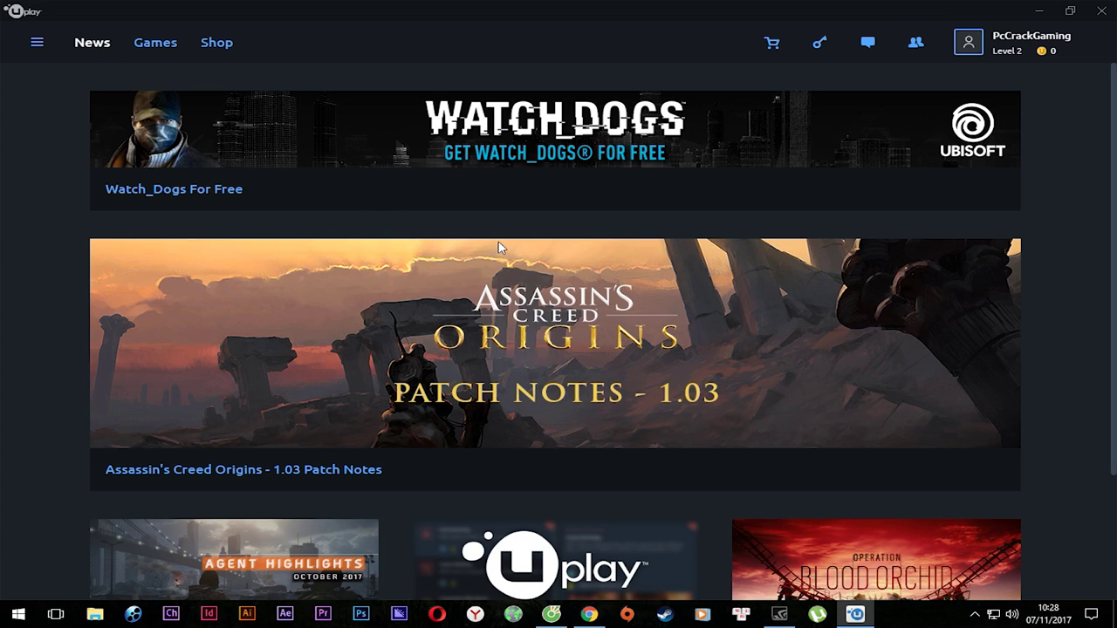
pyautogui.scroll(-2, 501, 248)
pyautogui.click(156, 42)
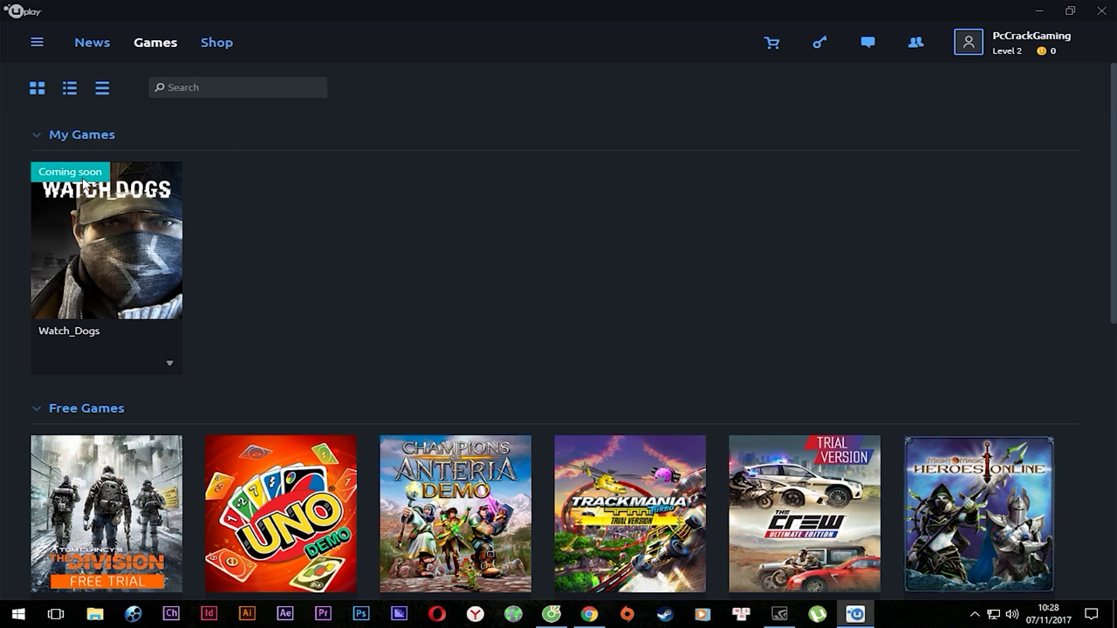
pyautogui.click(83, 323)
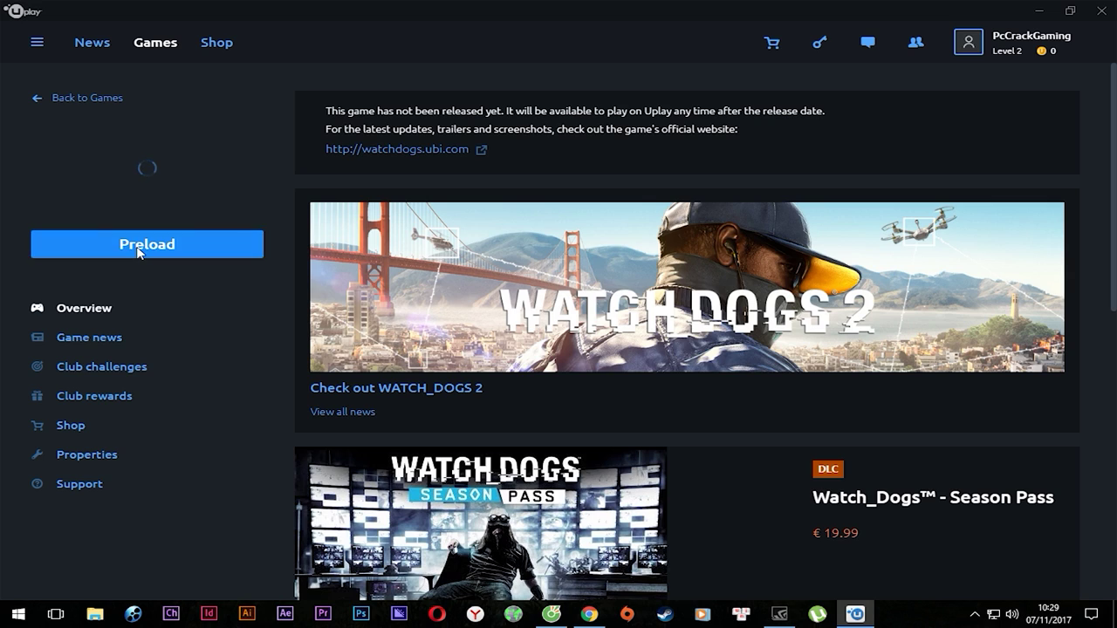
pyautogui.click(146, 244)
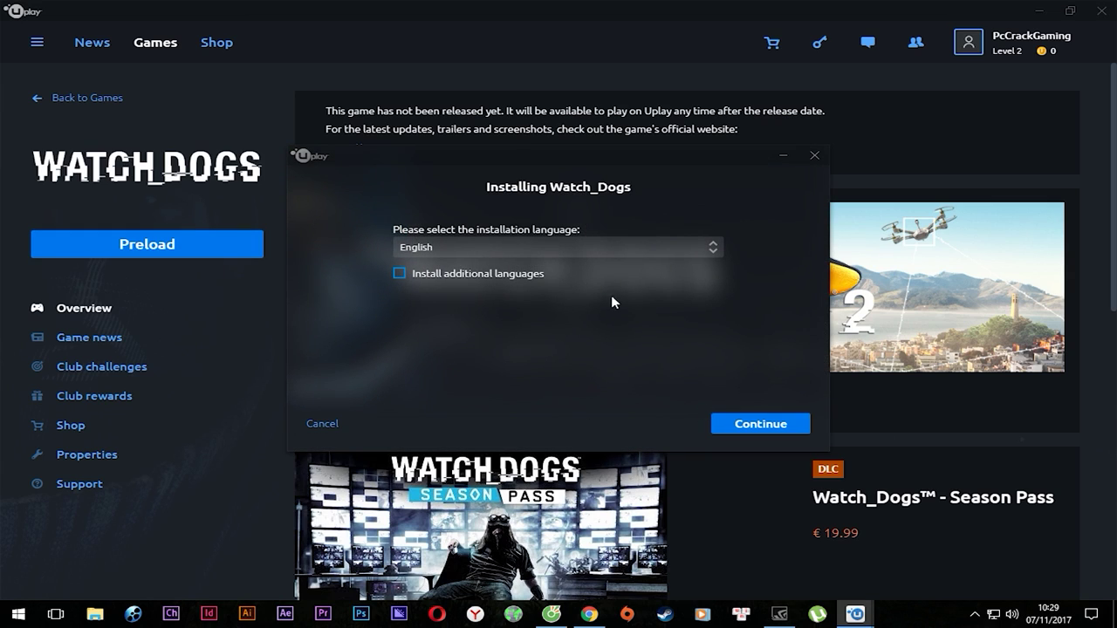
# Keep English as the only installation language, additional languages off, and continue.
pyautogui.click(671, 248)
pyautogui.click(671, 248)
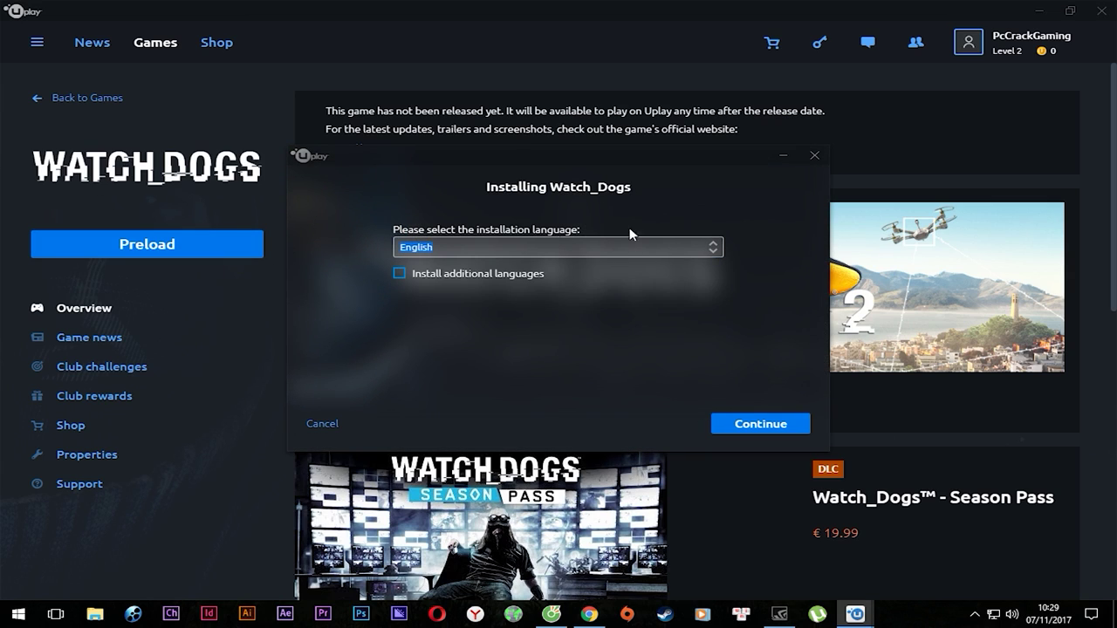
pyautogui.click(679, 251)
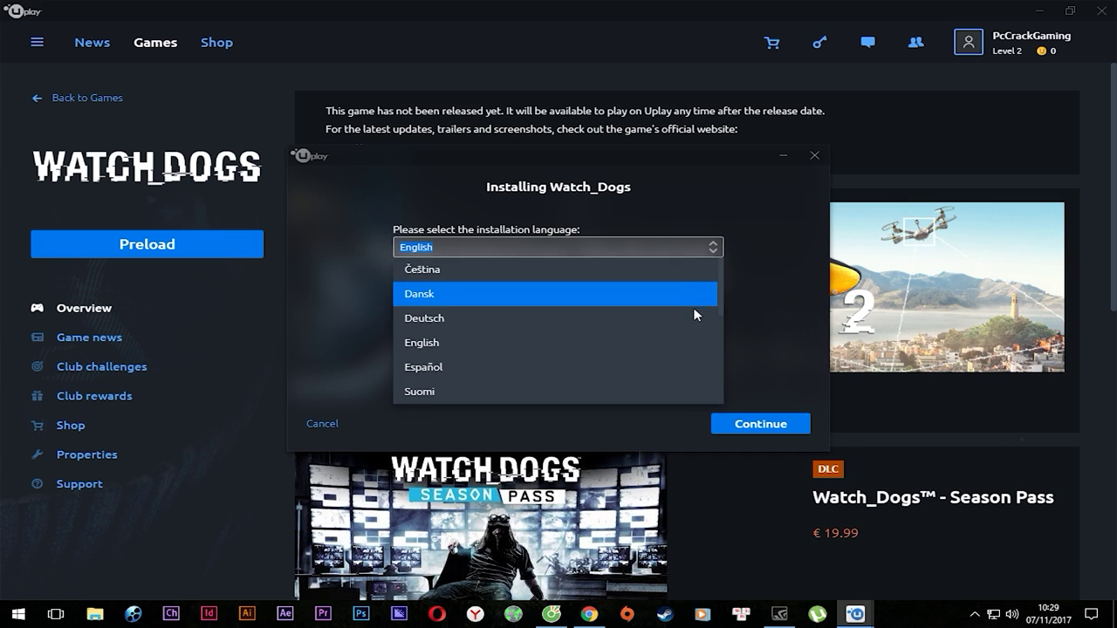
pyautogui.scroll(-3, 571, 277)
pyautogui.scroll(1, 608, 317)
pyautogui.scroll(3, 608, 318)
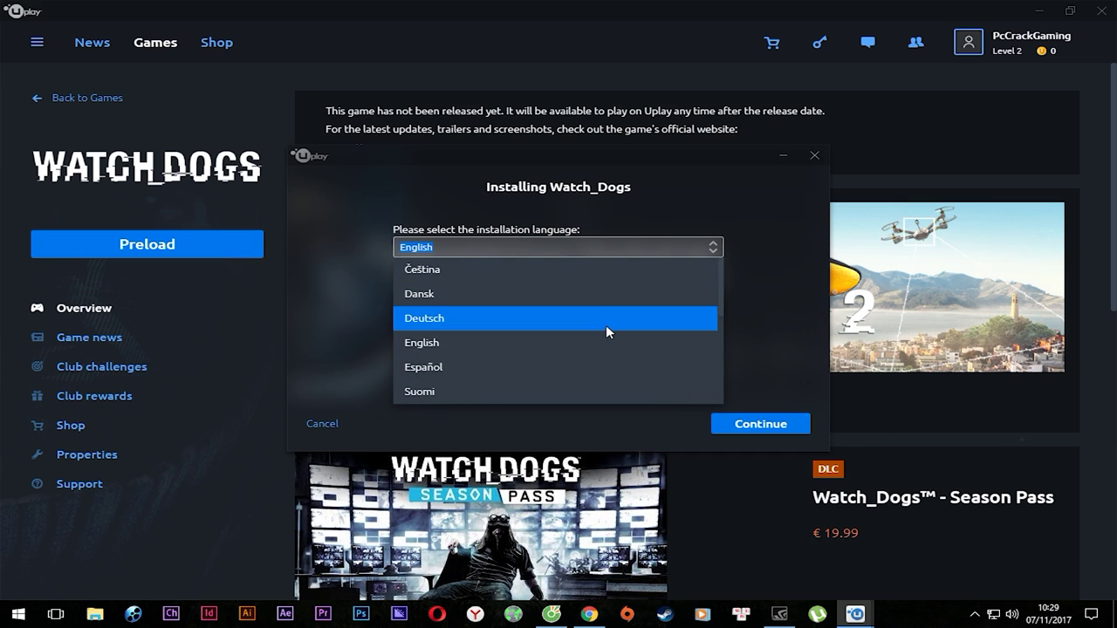
pyautogui.click(552, 349)
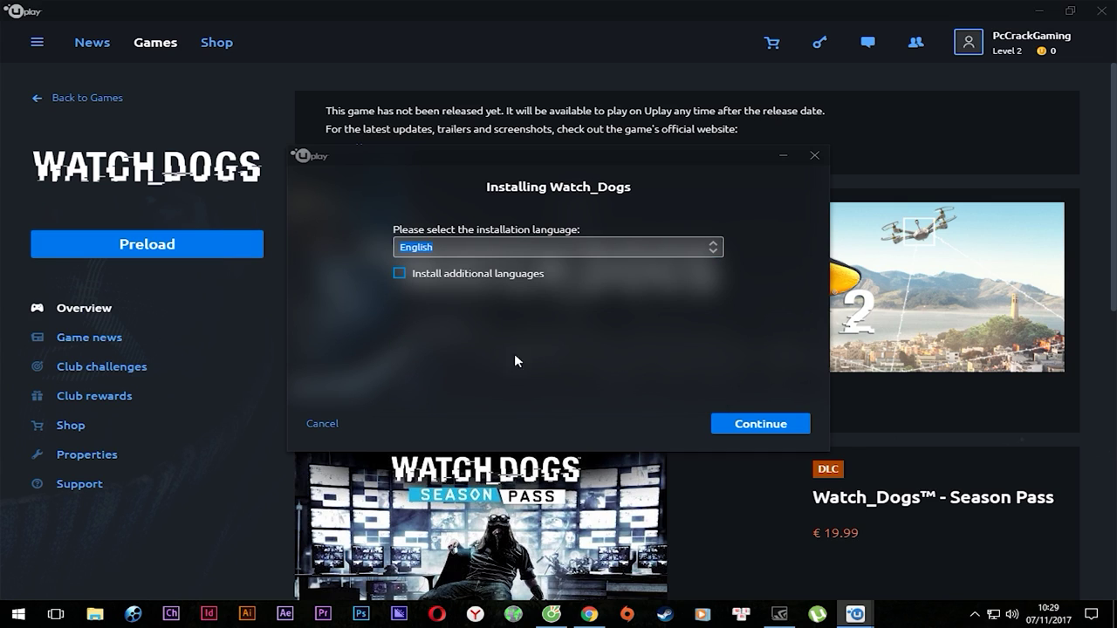
pyautogui.click(440, 275)
pyautogui.scroll(-2, 661, 337)
pyautogui.scroll(2, 661, 336)
pyautogui.press('space')
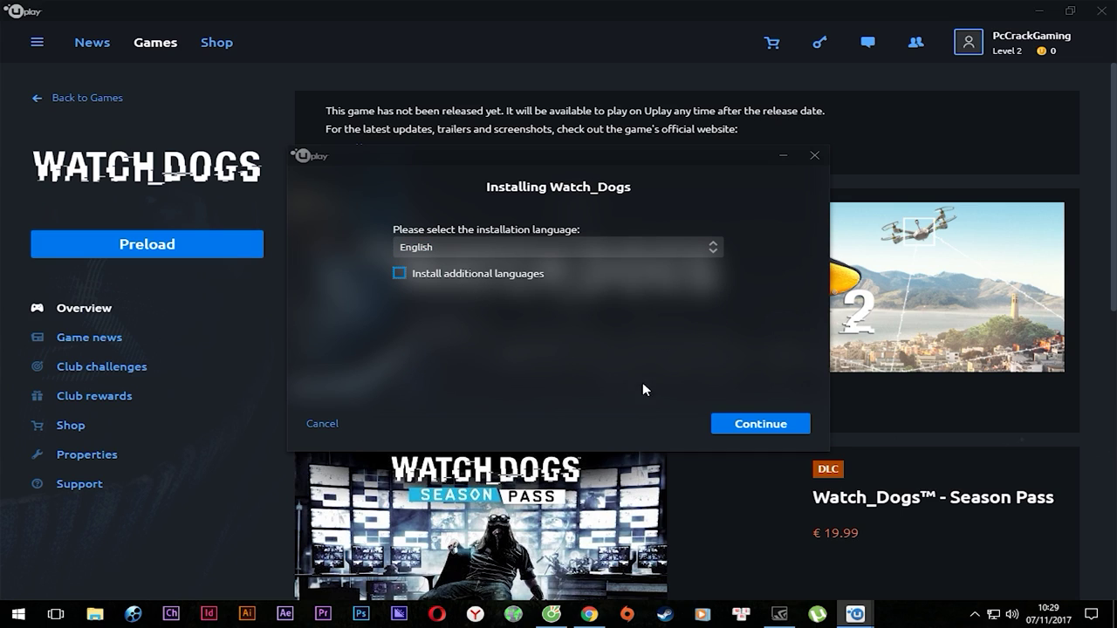
pyautogui.click(752, 426)
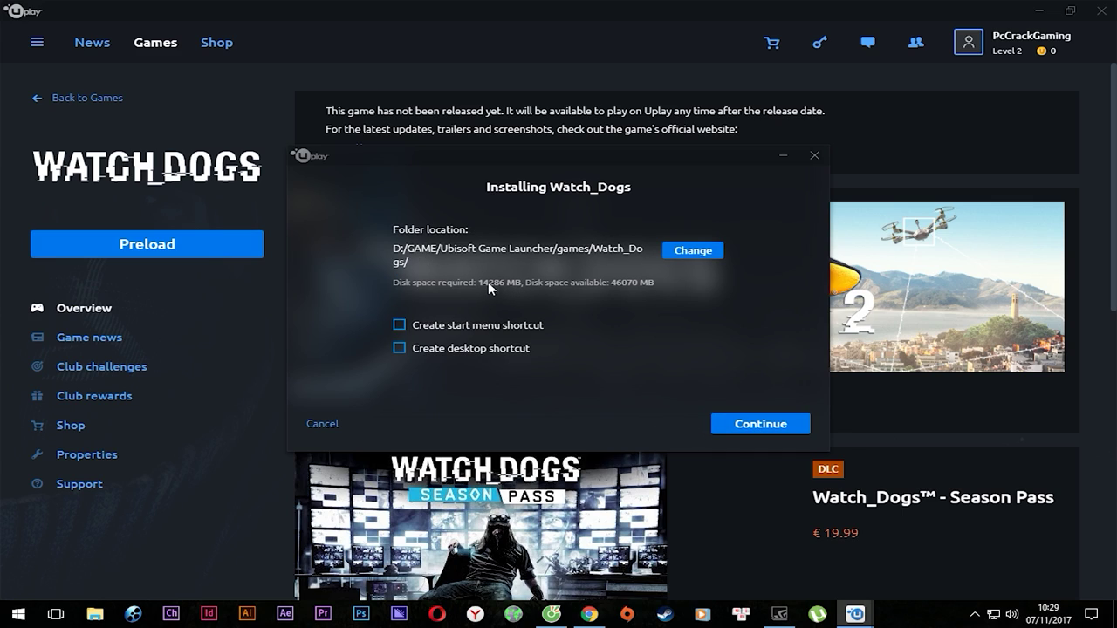
# Set the Watch_Dogs install folder to D:/game OFFLINE with a desktop shortcut, then continue.
pyautogui.click(685, 253)
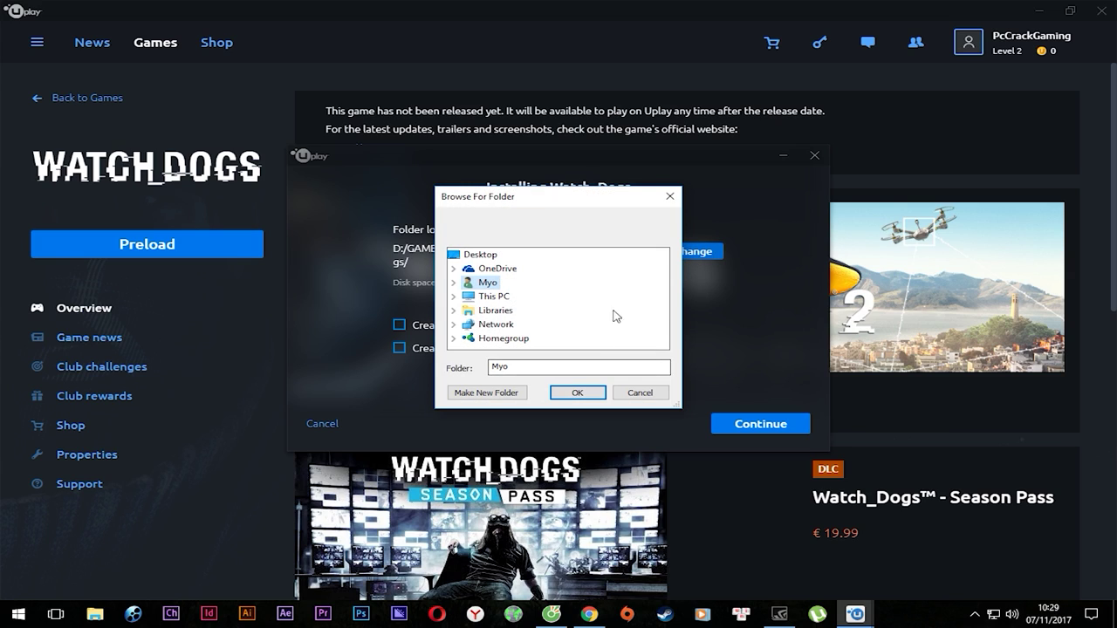
pyautogui.doubleClick(489, 298)
pyautogui.click(522, 297)
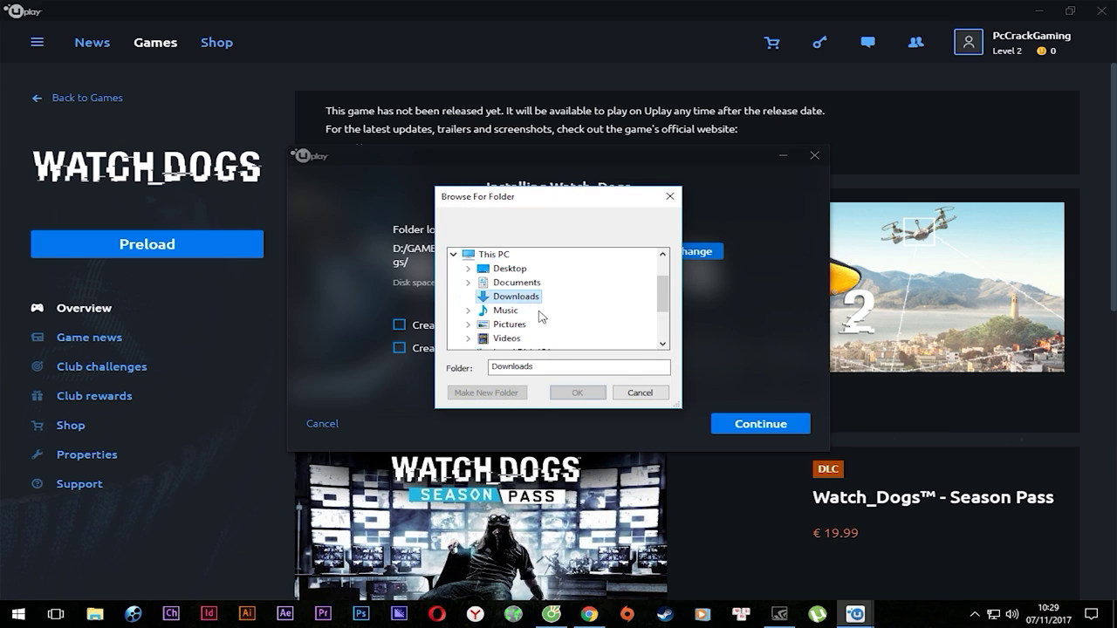
pyautogui.scroll(-2, 555, 314)
pyautogui.doubleClick(532, 296)
pyautogui.scroll(-2, 556, 314)
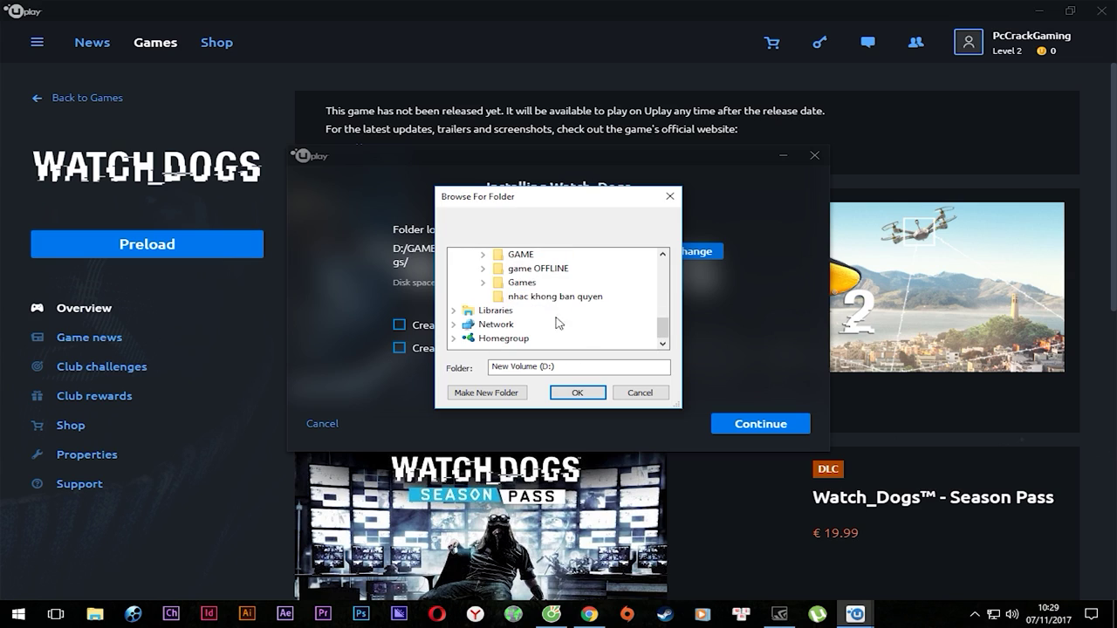
pyautogui.doubleClick(537, 268)
pyautogui.click(577, 393)
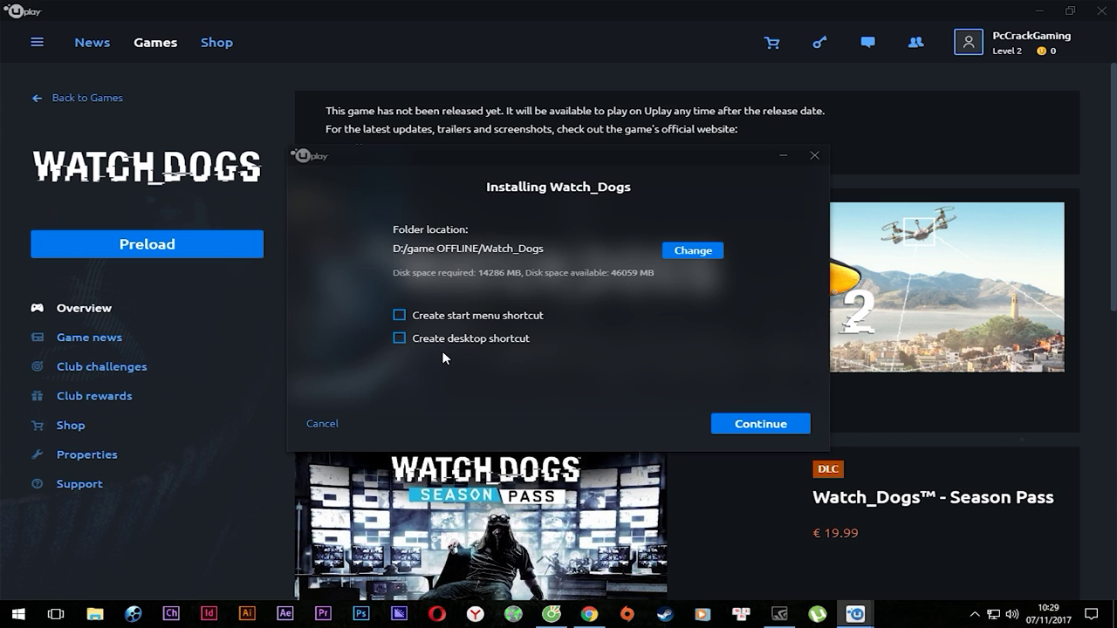
pyautogui.click(414, 342)
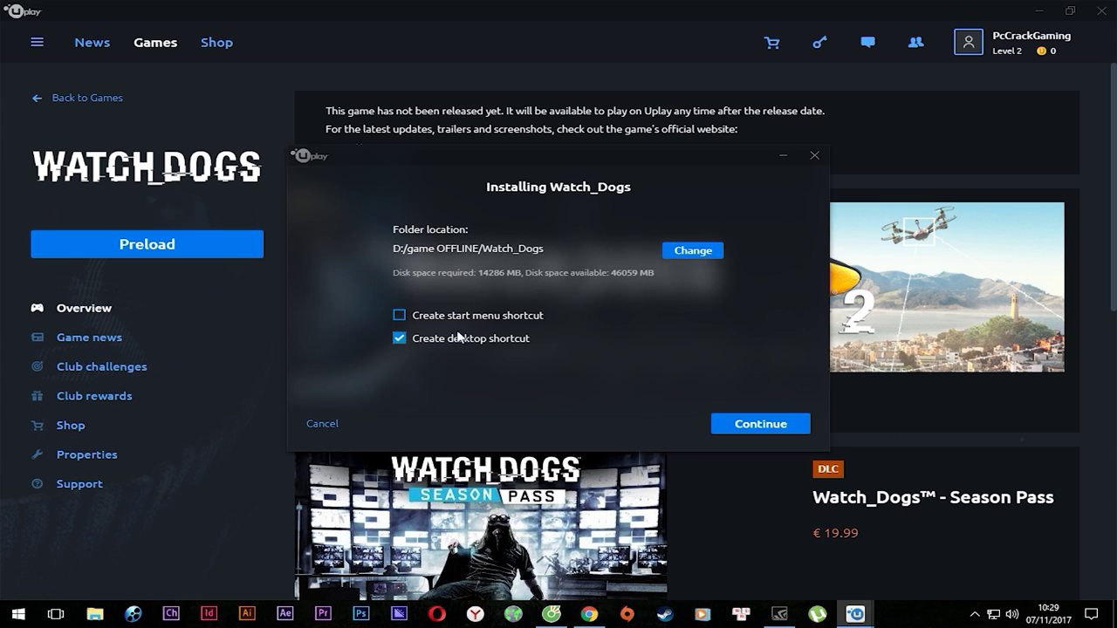
pyautogui.click(771, 427)
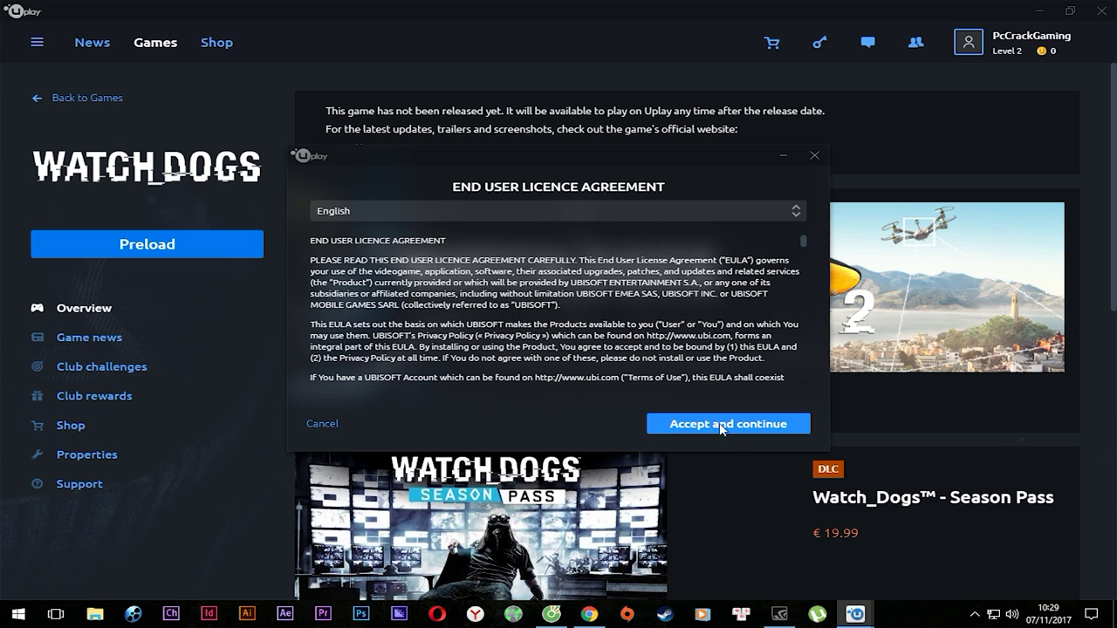
# Accept the Watch_Dogs EULA to start the 13.95 GB preload download.
pyautogui.click(721, 427)
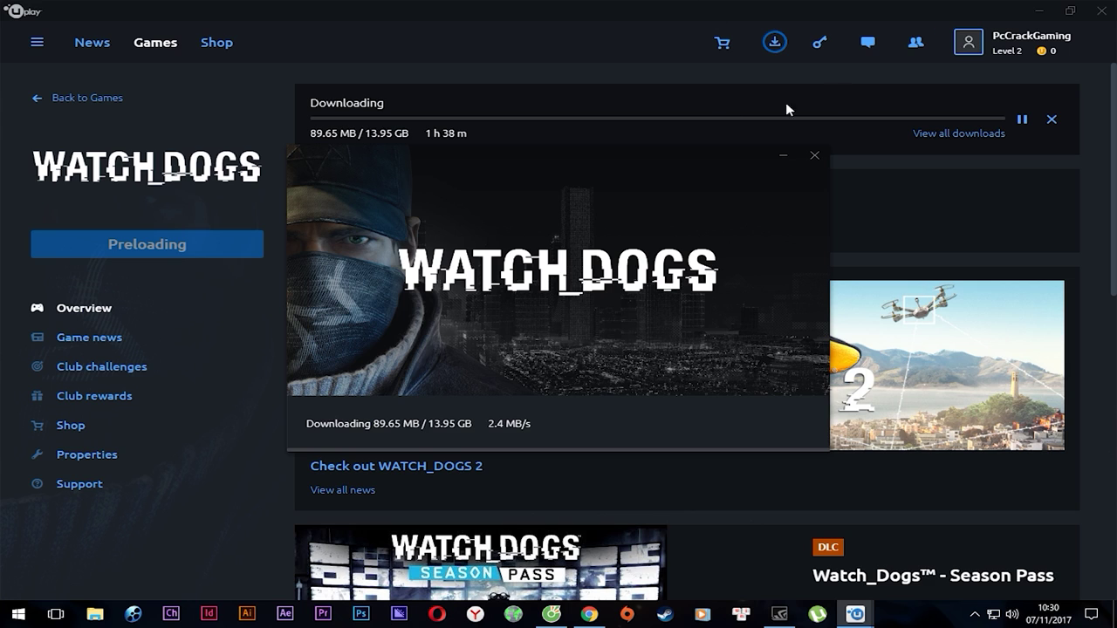
# Minimize Uplay and drag the CoD_WW2 shortcut out of its desktop column.
pyautogui.click(1038, 10)
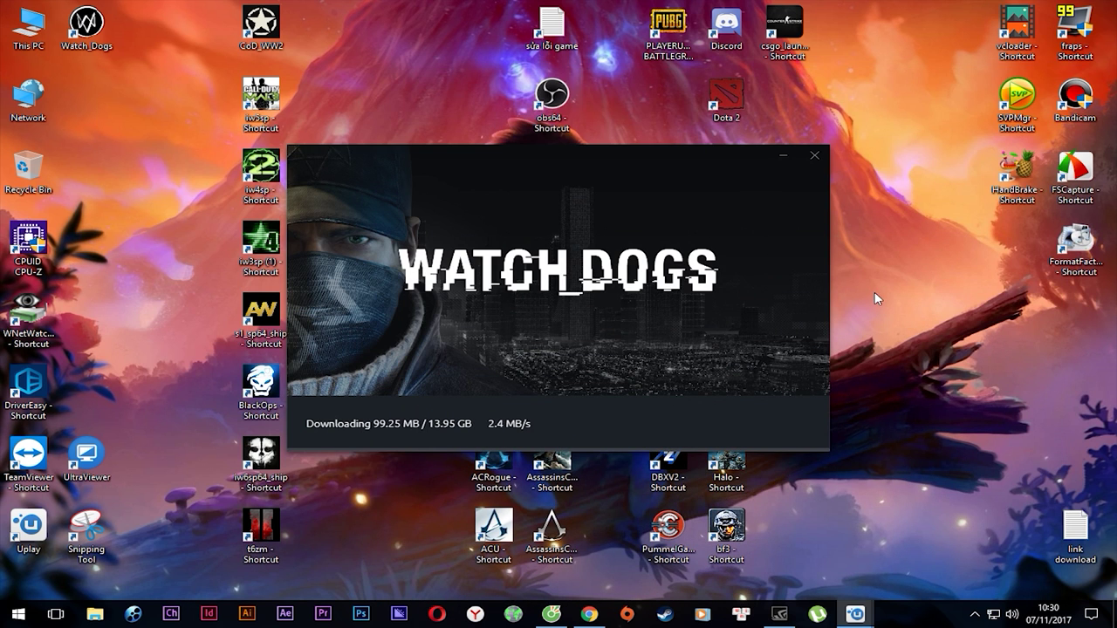
pyautogui.moveTo(261, 21); pyautogui.dragTo(150, 240)
pyautogui.moveTo(68, 339); pyautogui.dragTo(206, 167)
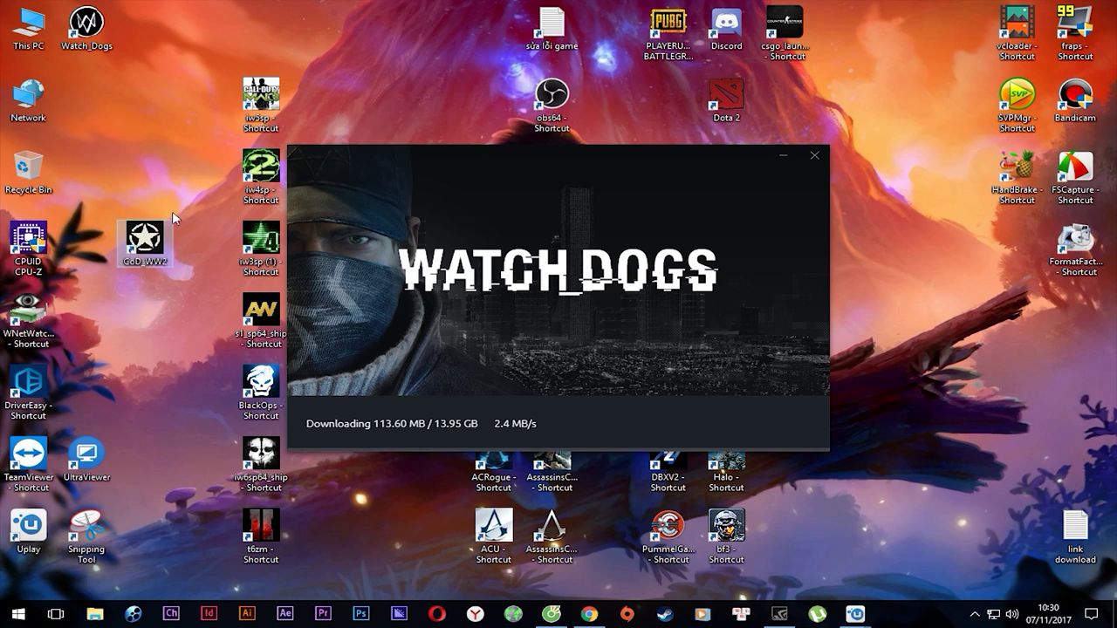
pyautogui.moveTo(101, 307); pyautogui.dragTo(171, 199)
pyautogui.moveTo(155, 258); pyautogui.dragTo(259, 59)
# Look at the desktop context menu's icon sorting choices, then dismiss the menu.
pyautogui.rightClick(362, 55)
pyautogui.click(395, 94)
pyautogui.rightClick(379, 60)
pyautogui.click(405, 98)
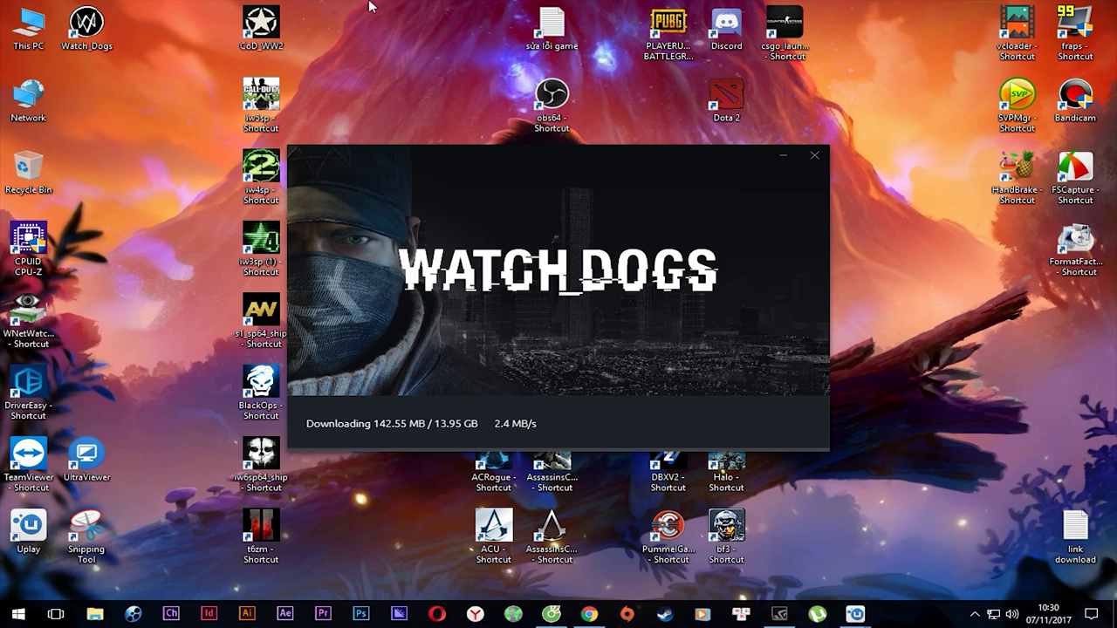
# Place CoD_WW2 beside its column, refresh the desktop, and launch GeForce Experience.
pyautogui.moveTo(260, 26); pyautogui.dragTo(169, 106)
pyautogui.click(179, 56)
pyautogui.rightClick(179, 56)
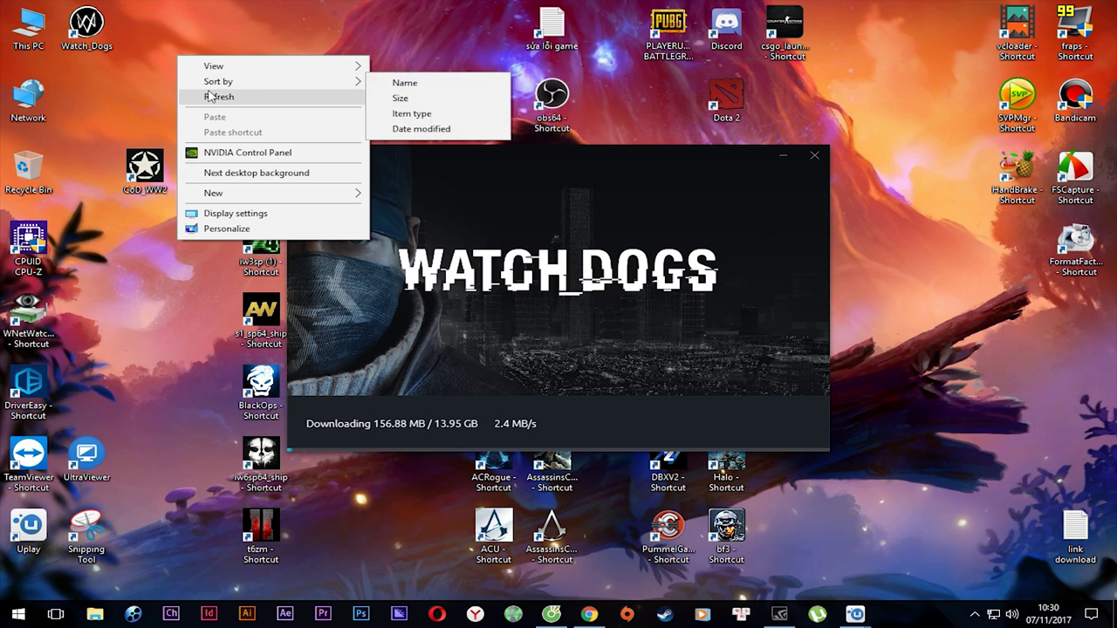
pyautogui.click(201, 97)
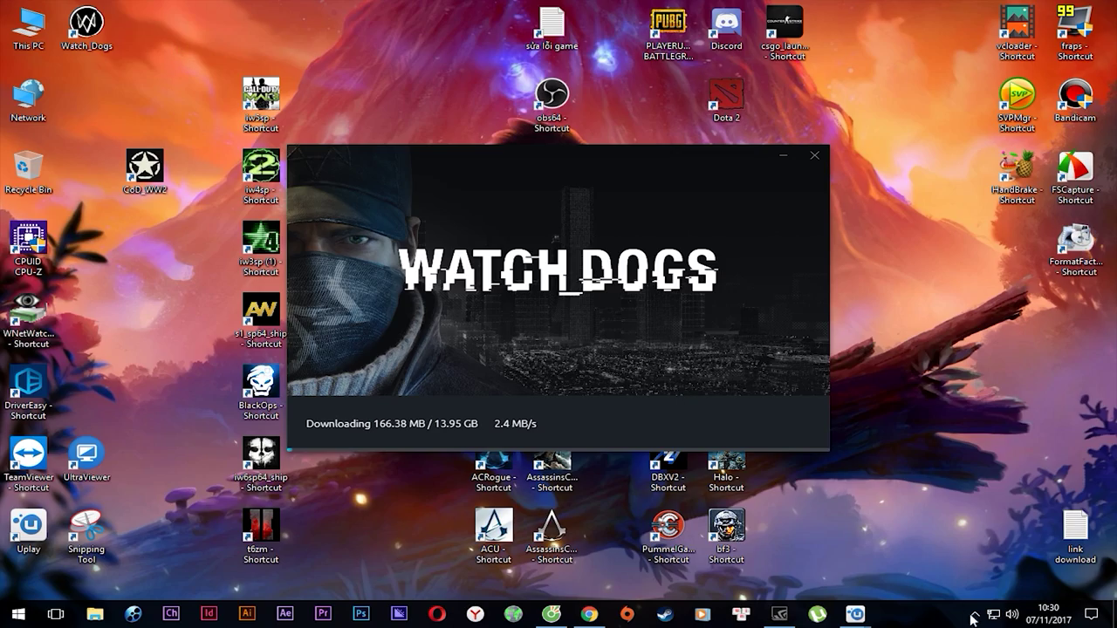
pyautogui.click(785, 615)
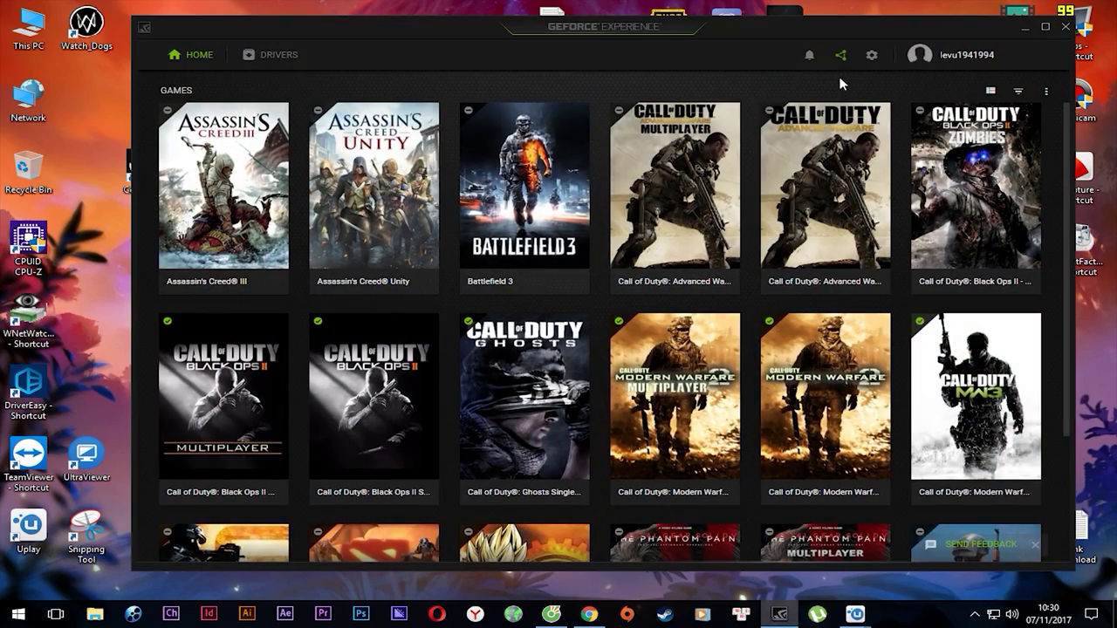
pyautogui.click(840, 54)
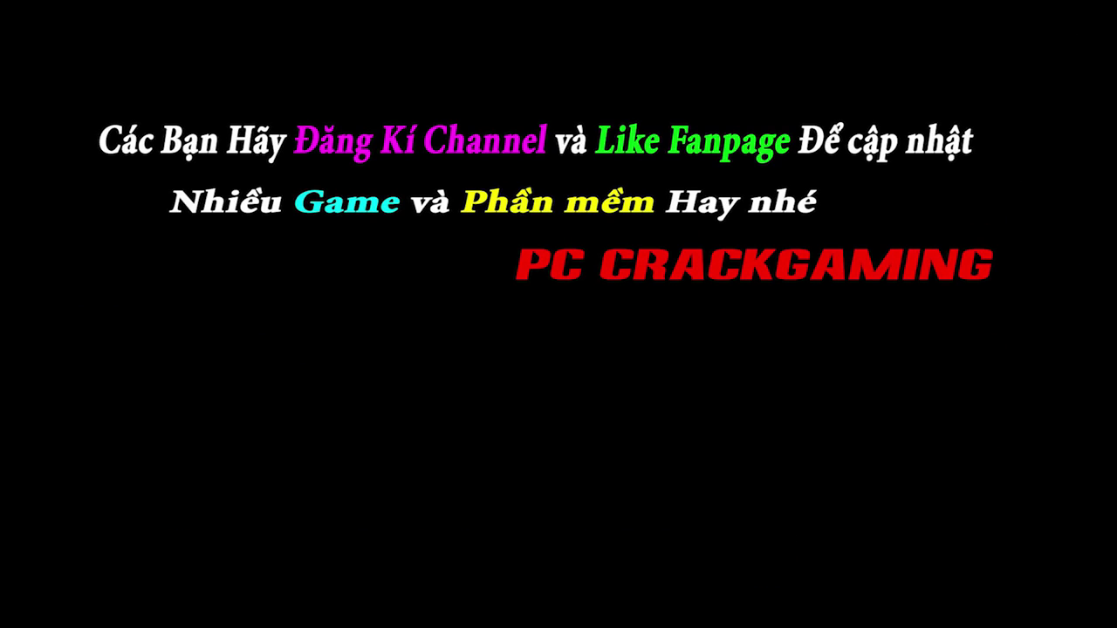